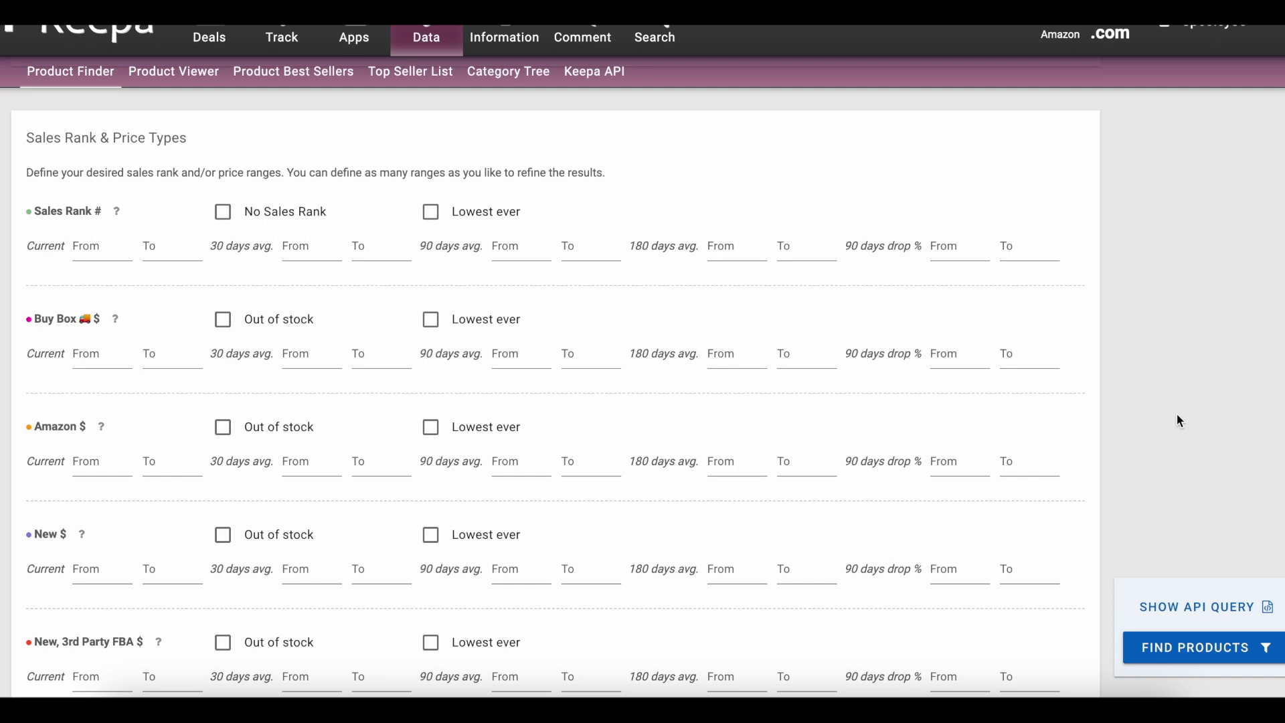
Set the maximum current Sales Rank to 50000
click(169, 255)
text(50000)
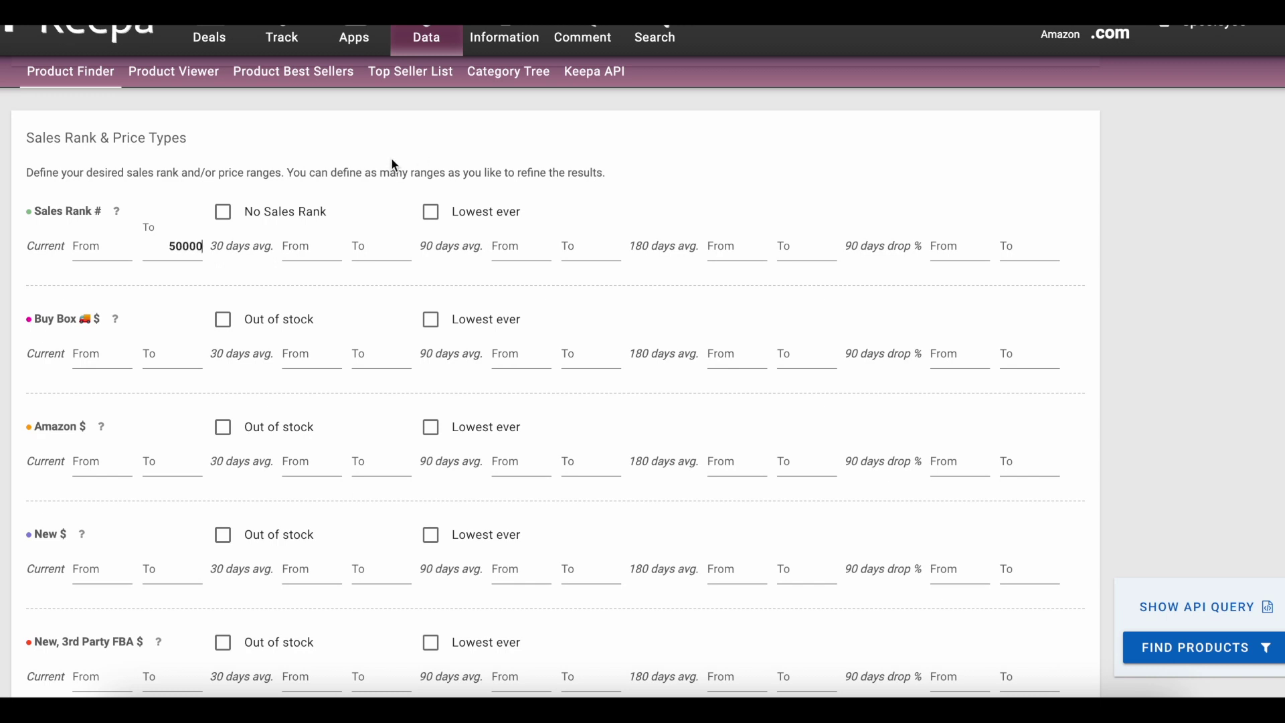
Try a minimum current Sales Rank of 5000, and clear that value again
click(87, 245)
text(5000)
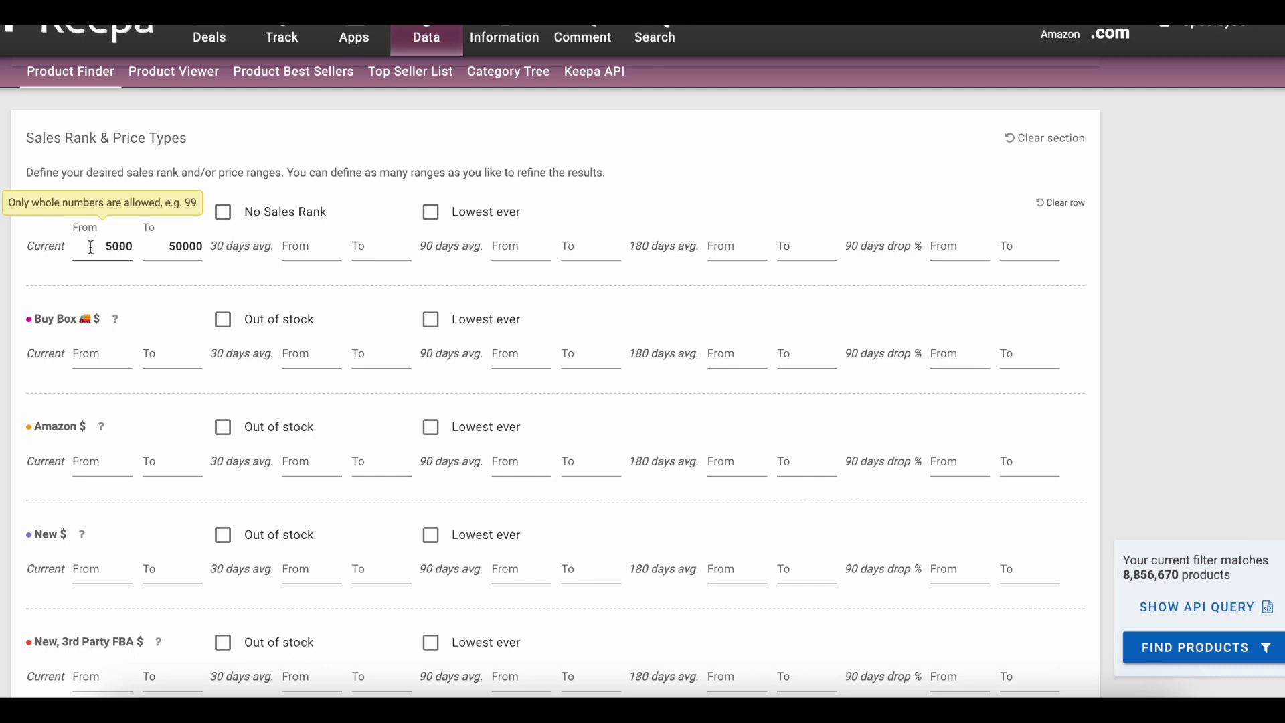
double_click(91, 248)
key(BackSpace)
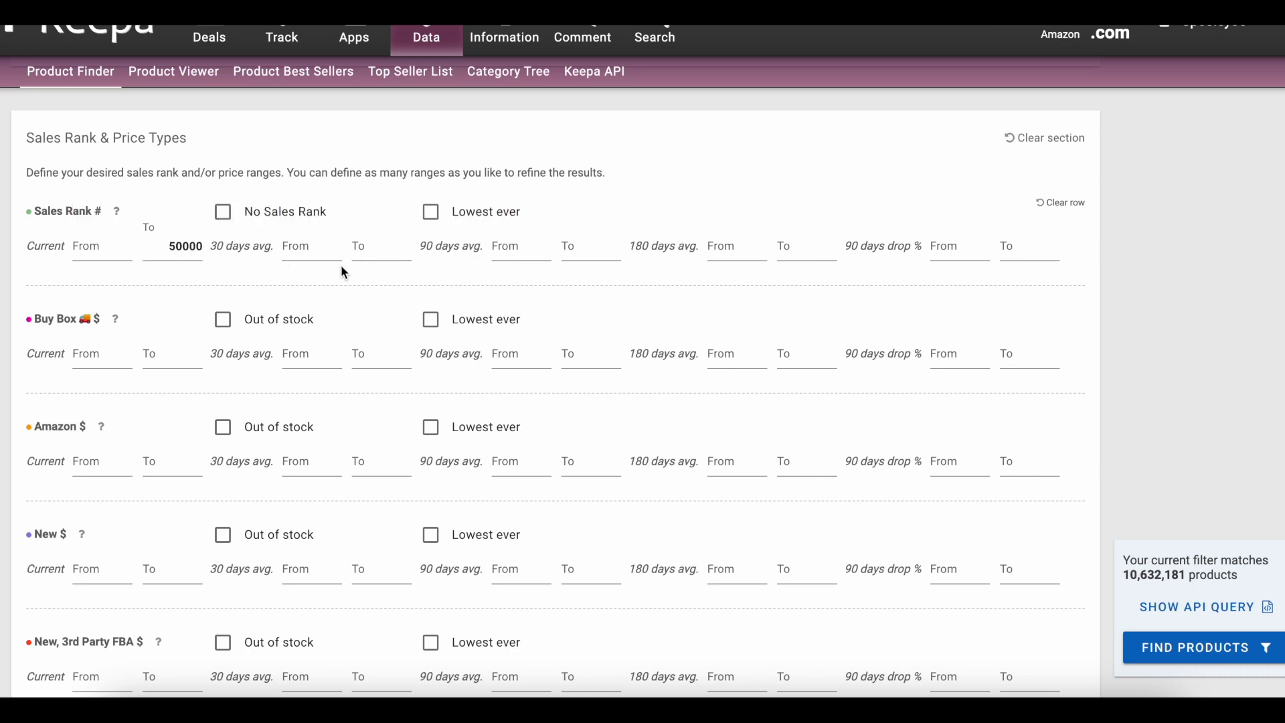
Try a maximum 90-day average Sales Rank of 100000, and clear that value again
click(577, 250)
text(100000)
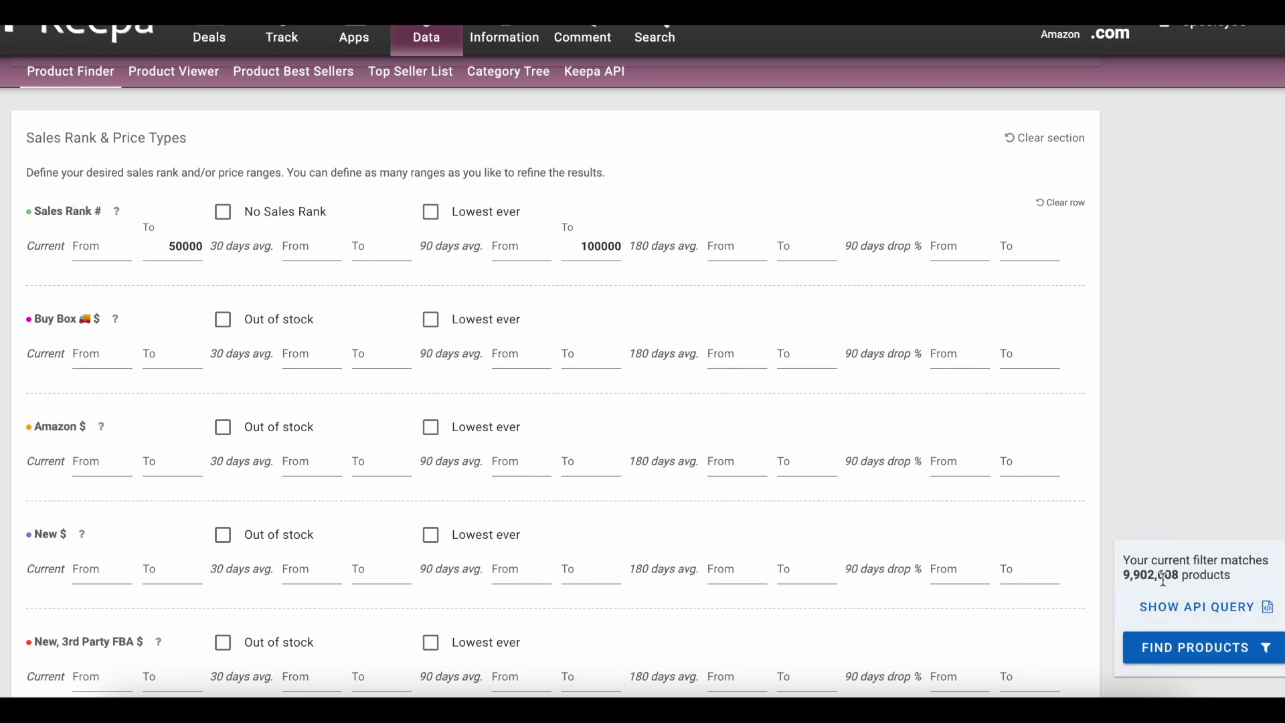
click(605, 251)
double_click(606, 251)
key(BackSpace)
click(1130, 321)
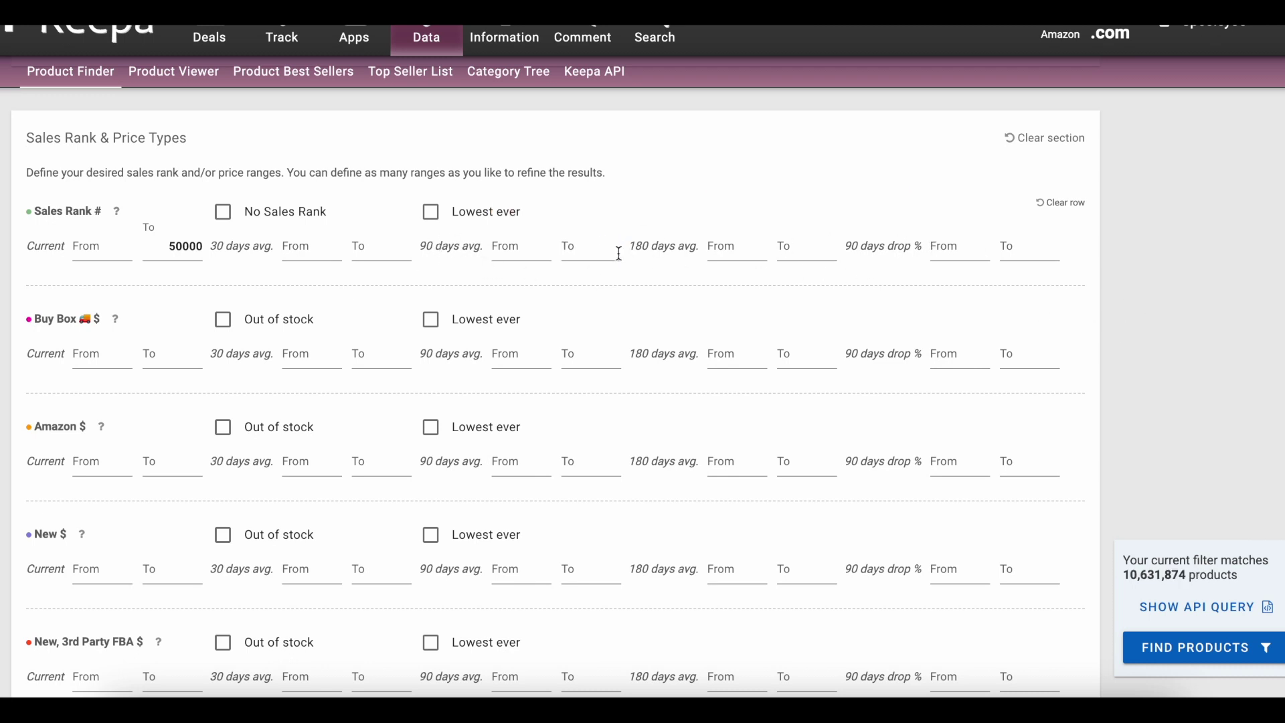
Set the current Buy Box price range from 25 to 200 dollars
click(590, 246)
click(367, 282)
click(381, 258)
key(Tab)
text(25)
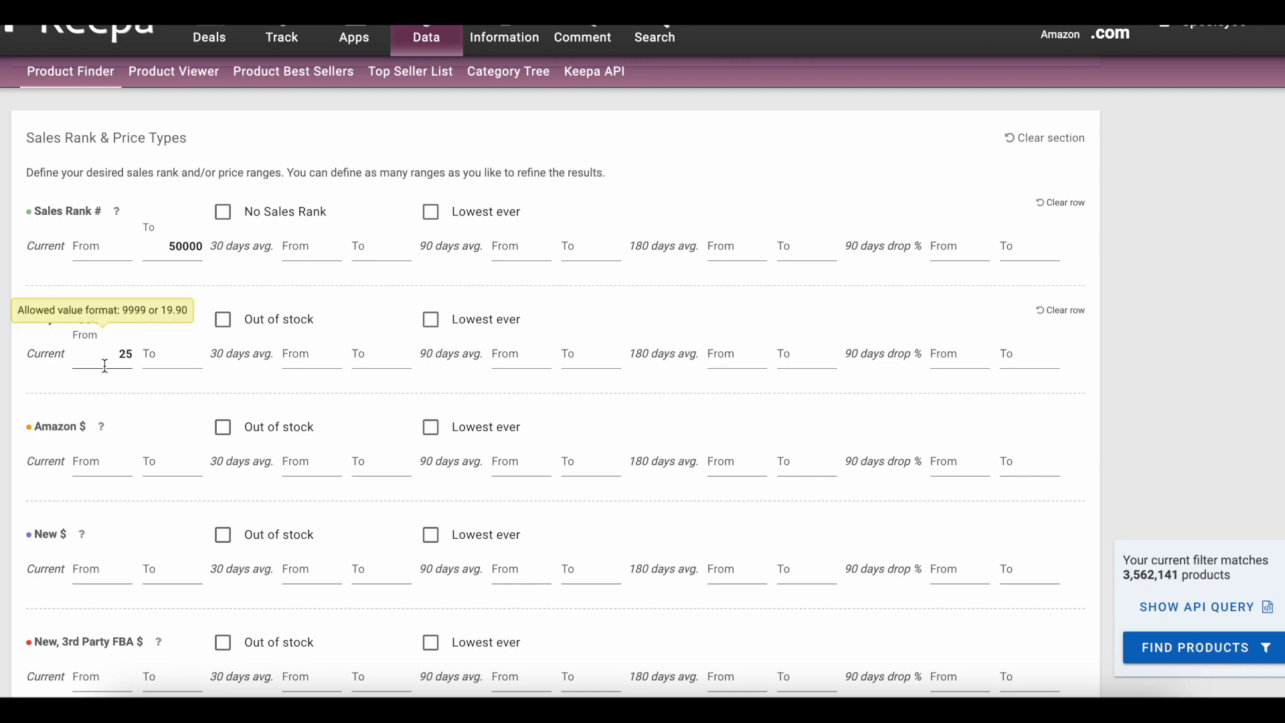
scroll(111, 372, down, 1)
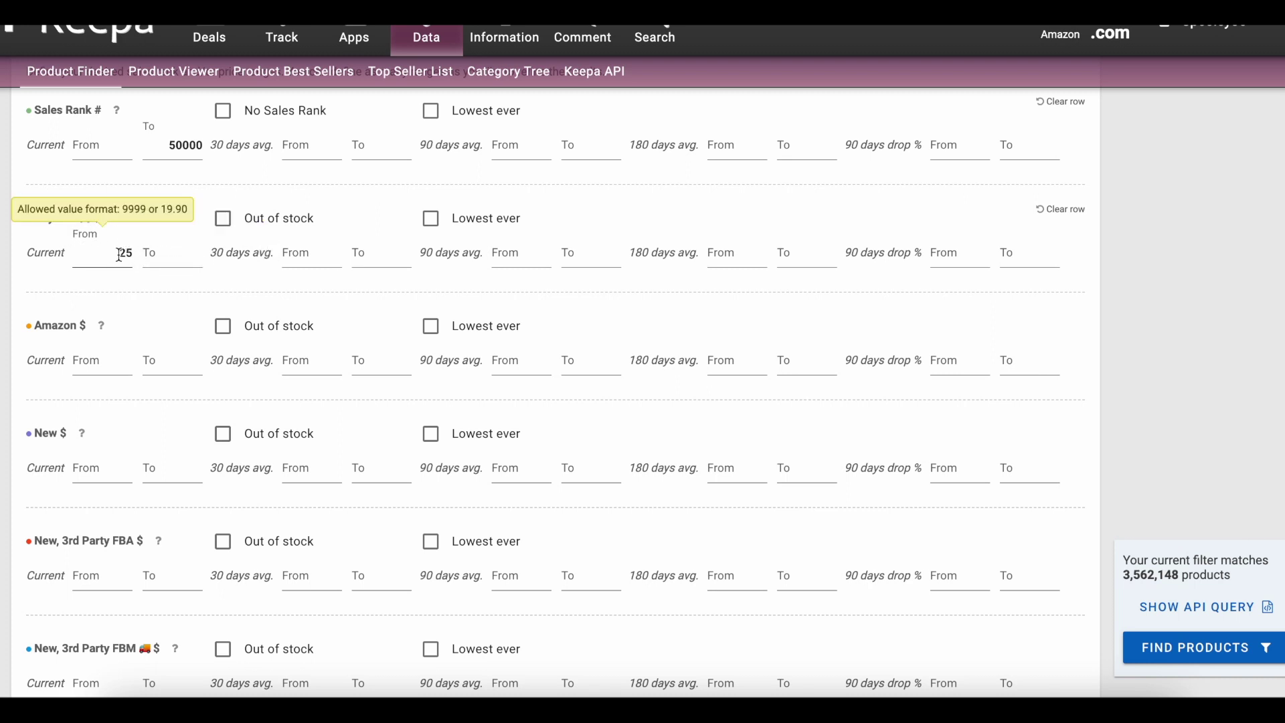
click(169, 255)
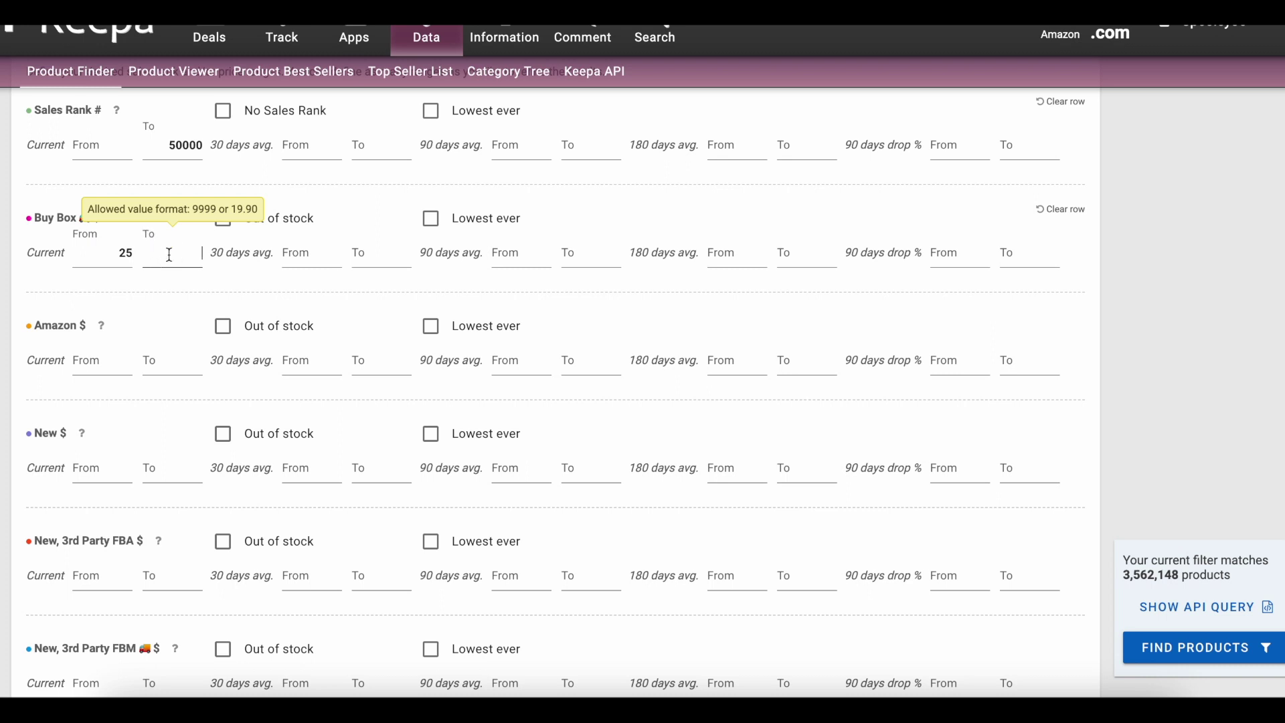
text(200)
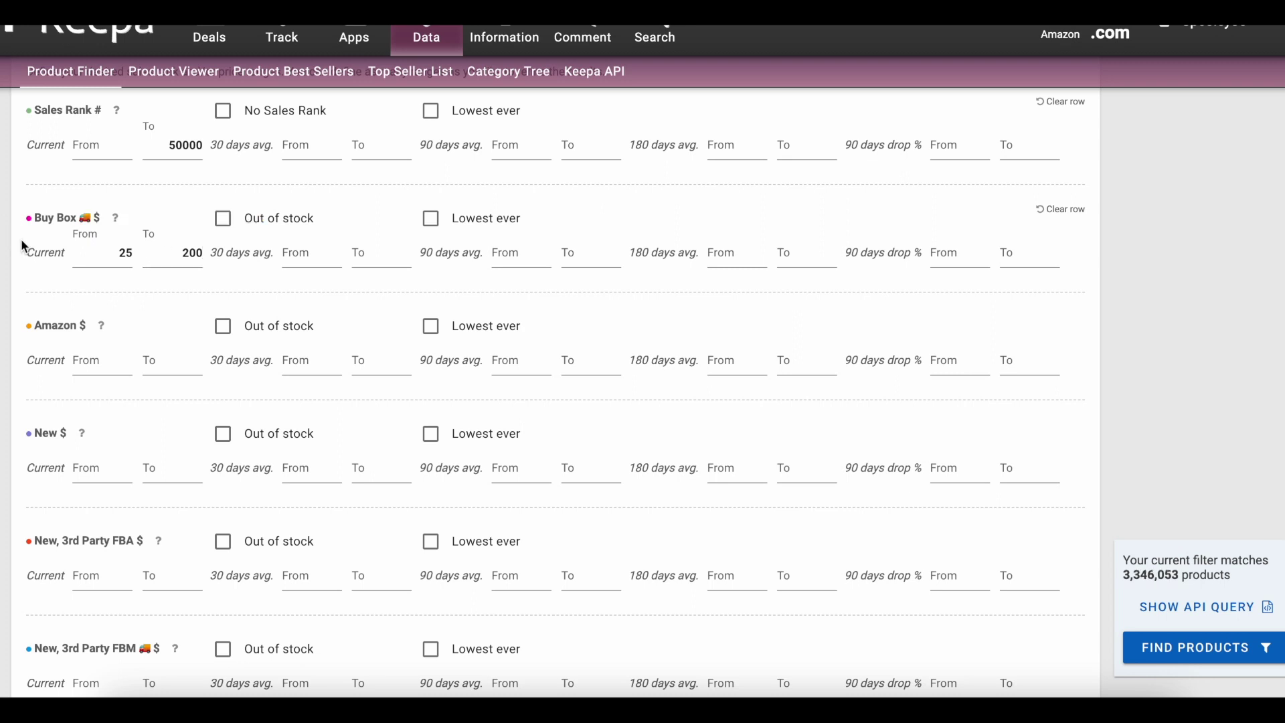
Clear the maximum current Buy Box price and enter it again as 200
click(163, 255)
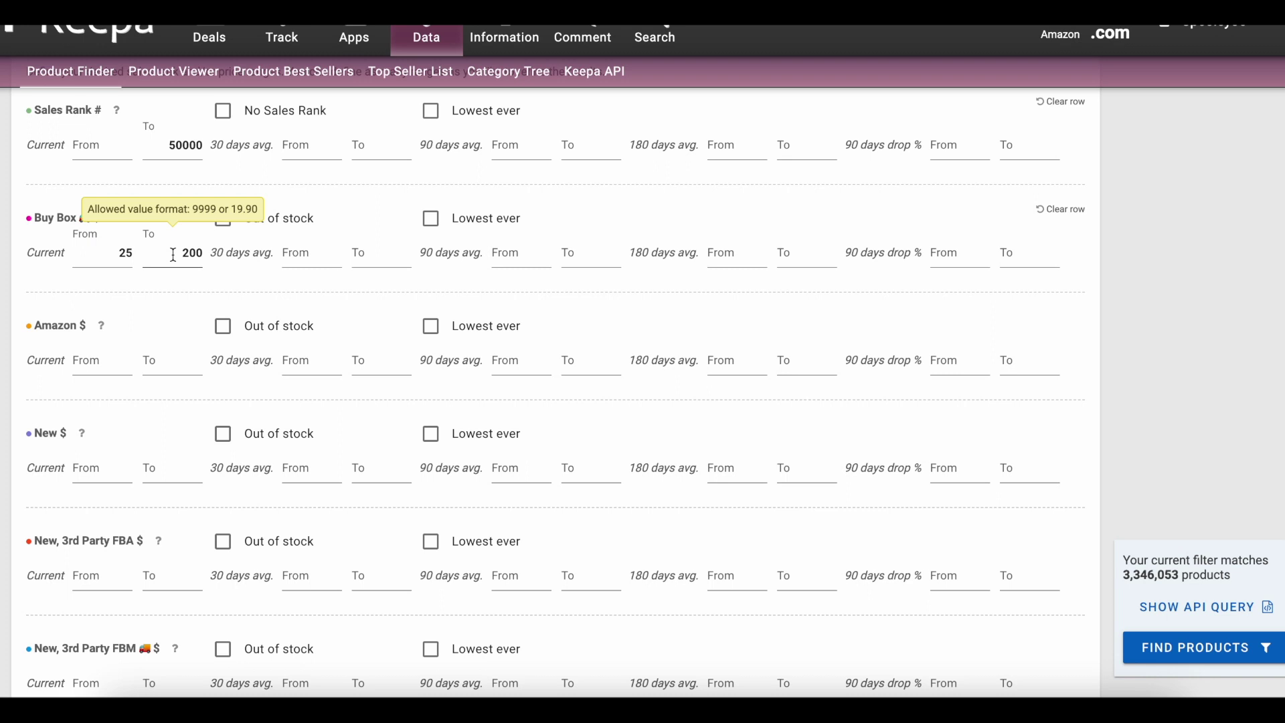
double_click(176, 258)
key(BackSpace)
click(1185, 343)
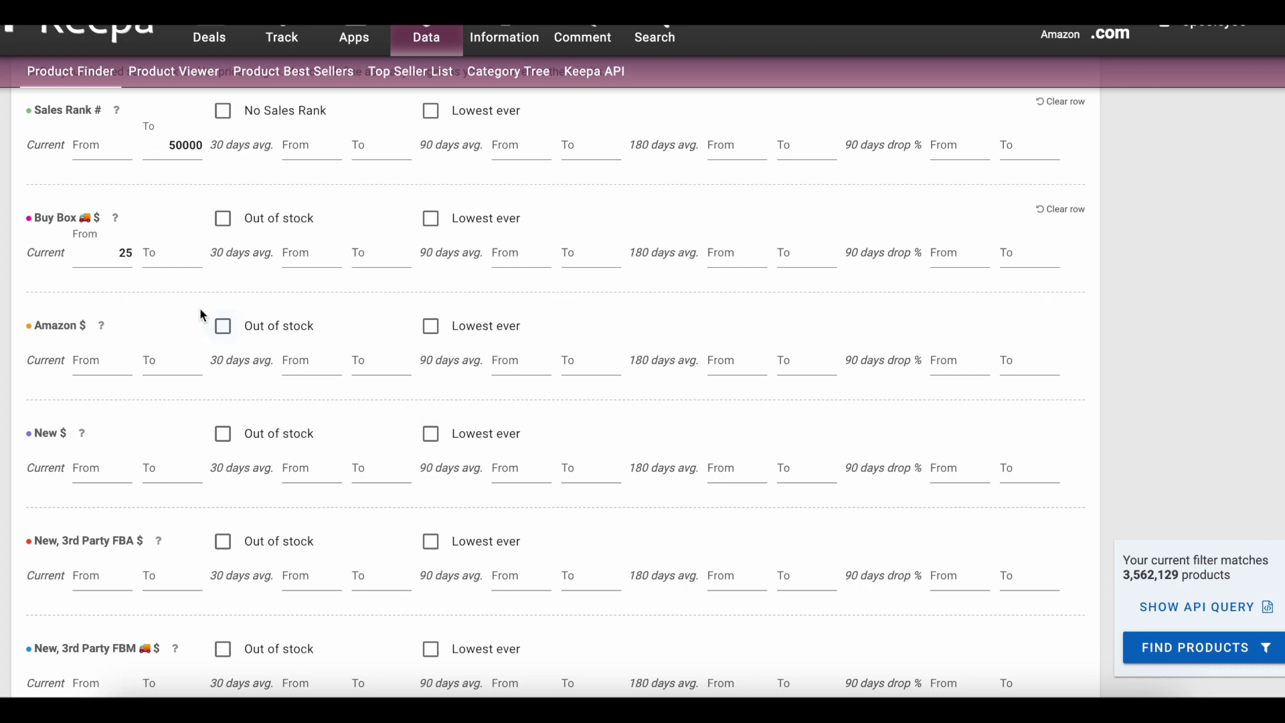
click(178, 258)
text(2000)
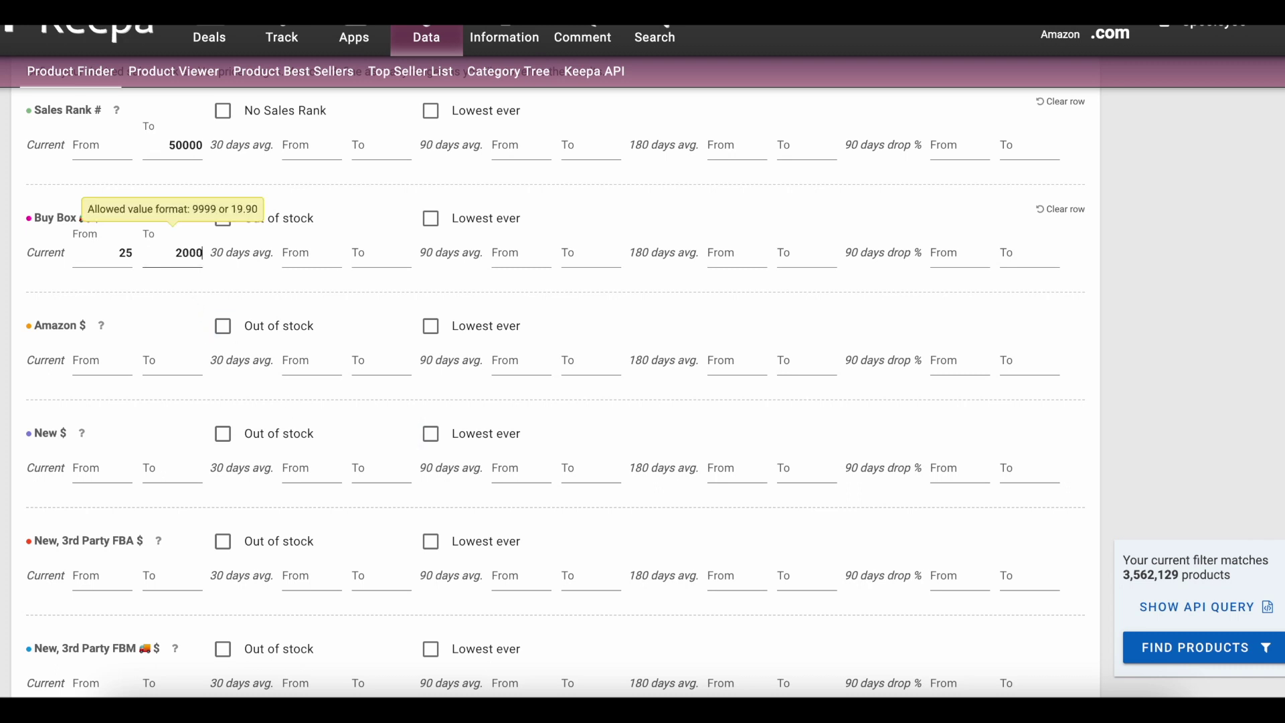
key(BackSpace)
click(427, 194)
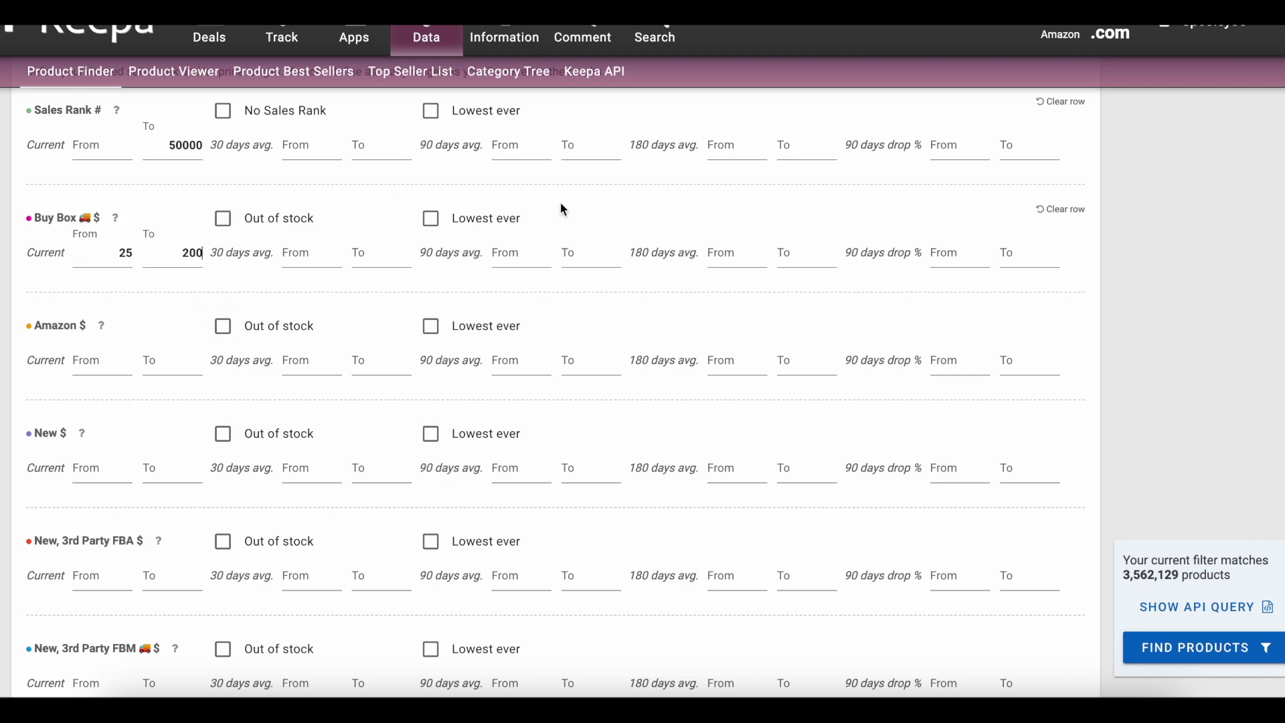
Turn the Out of stock filter for the Amazon price on and off again
click(182, 249)
scroll(69, 347, down, 1)
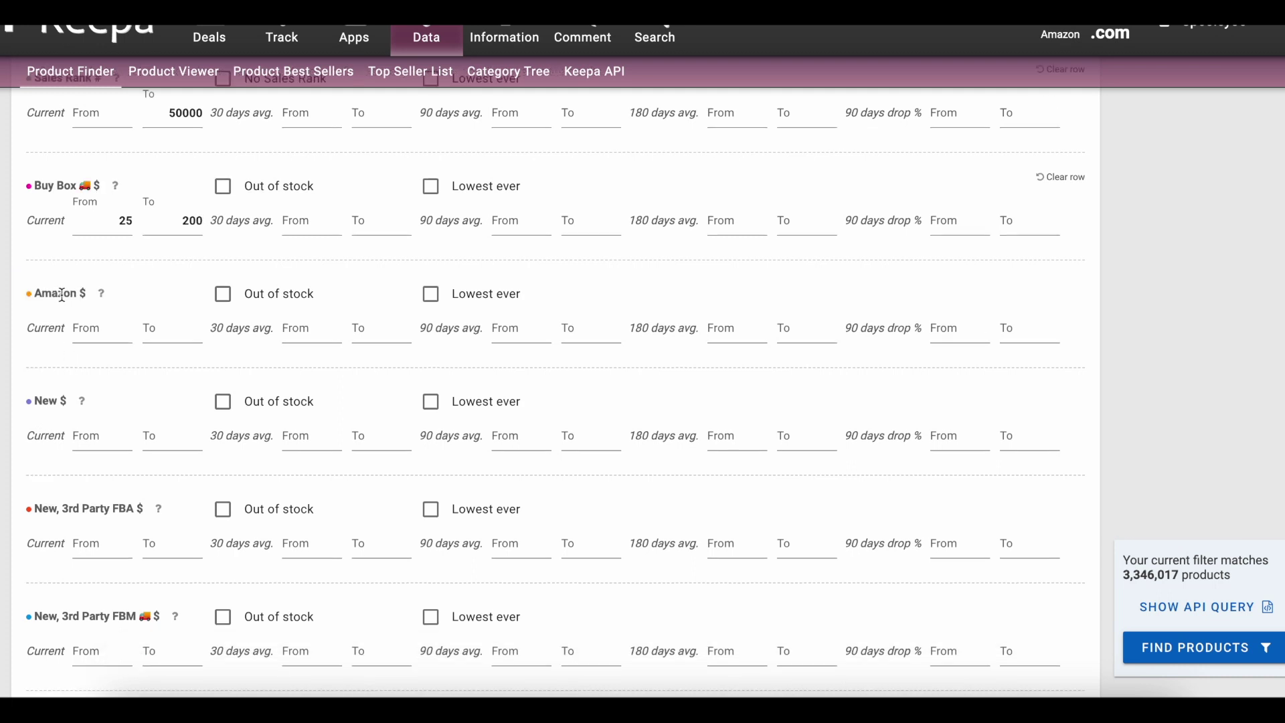
click(224, 298)
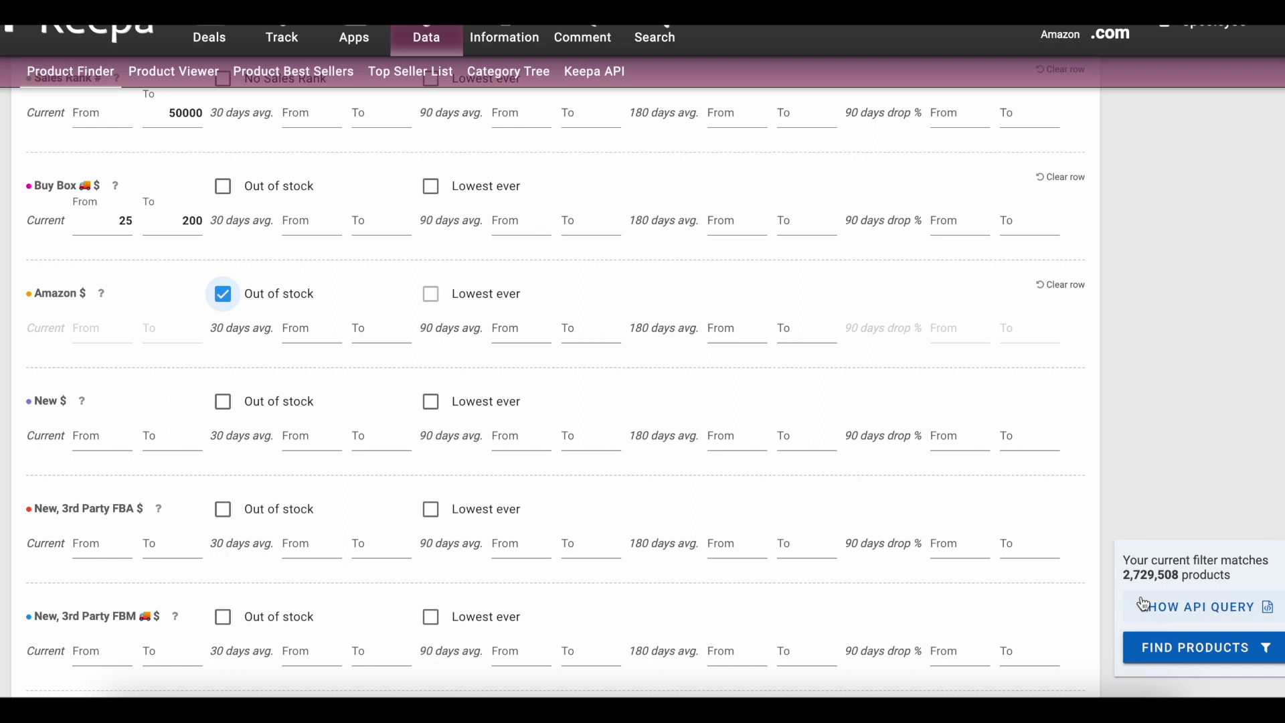
click(223, 294)
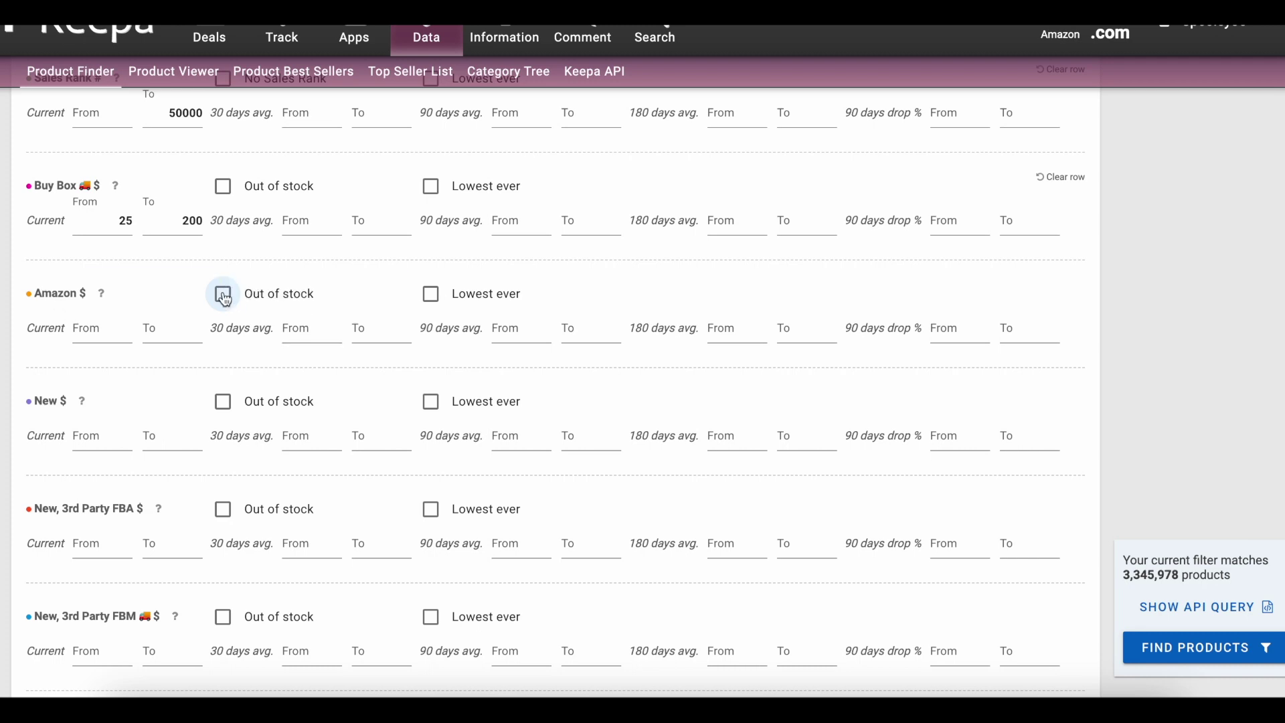
Restrict the product filter to the root category Clothing, Shoes & Jewelry, leaving the sub category filters empty
scroll(148, 302, down, 5)
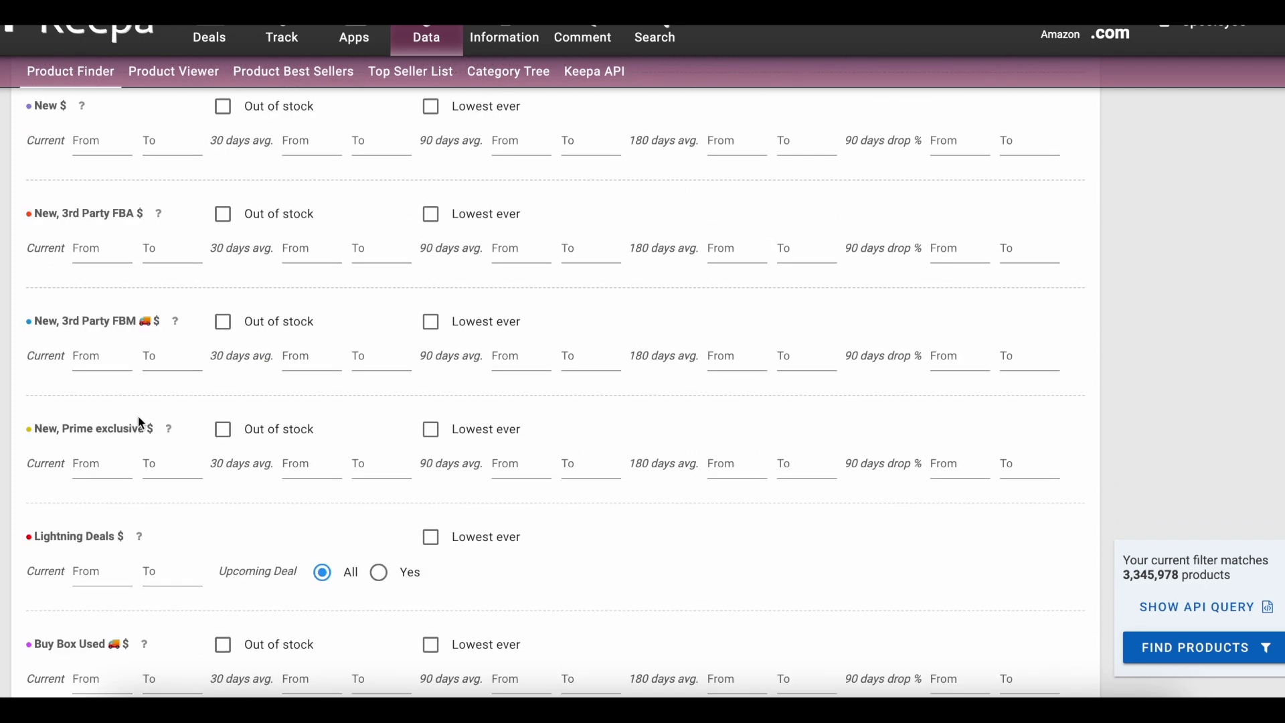
scroll(111, 278, up, 3)
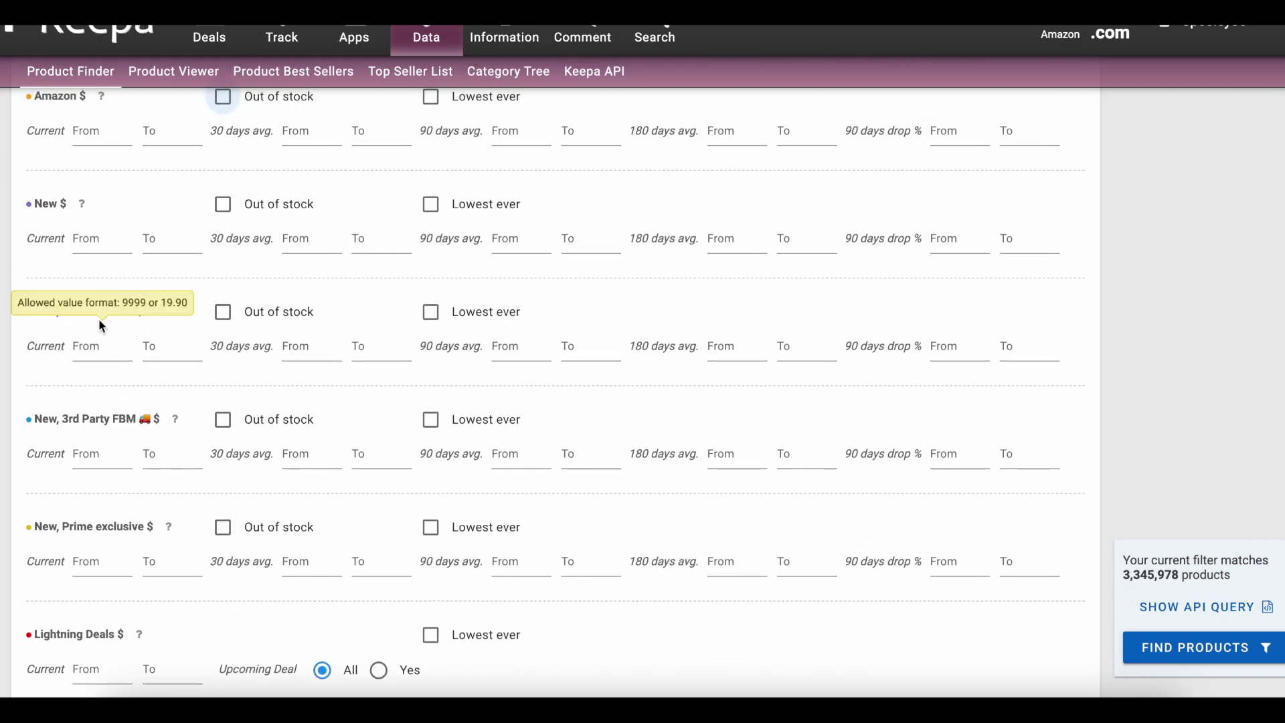
scroll(110, 335, up, 4)
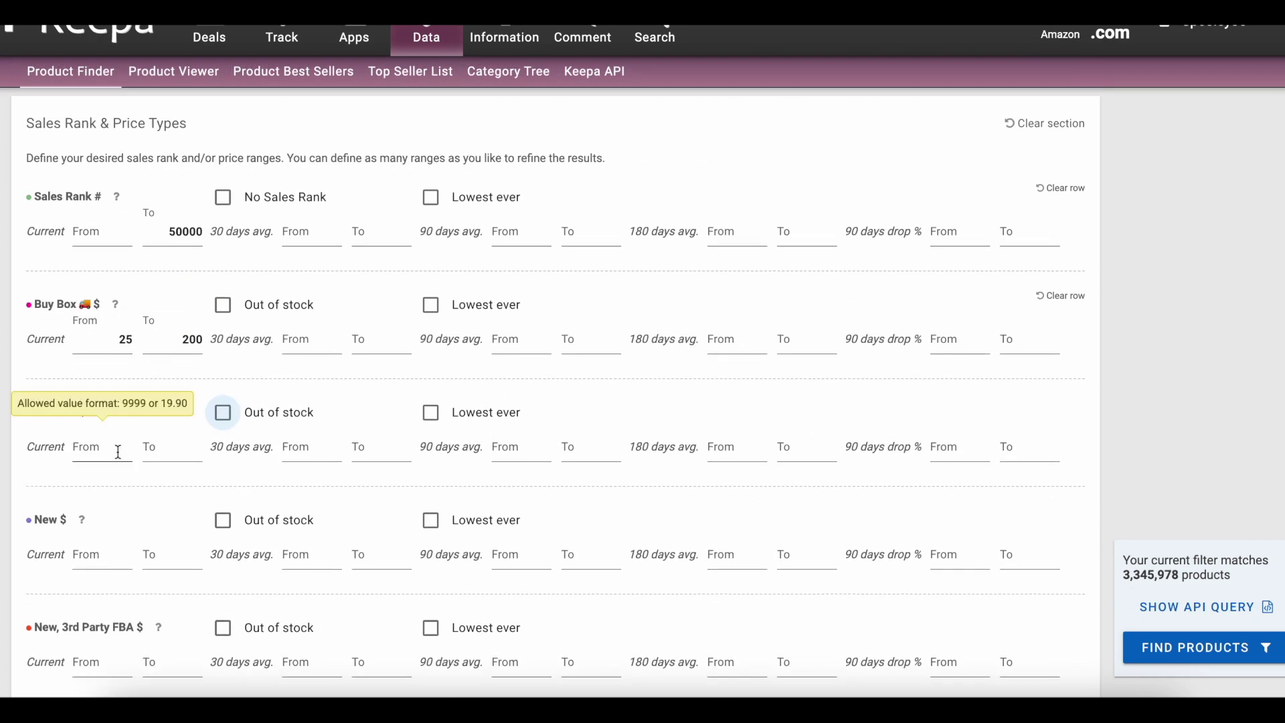
scroll(112, 429, down, 5)
scroll(114, 409, down, 7)
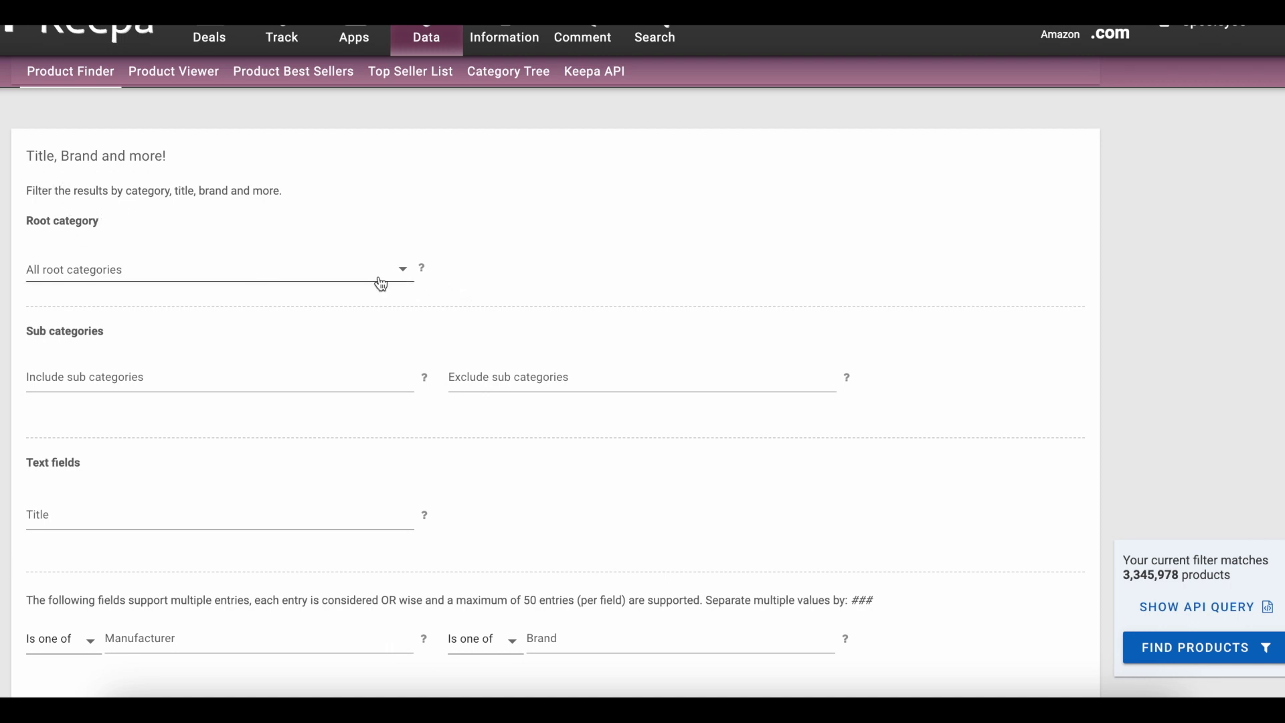
click(401, 268)
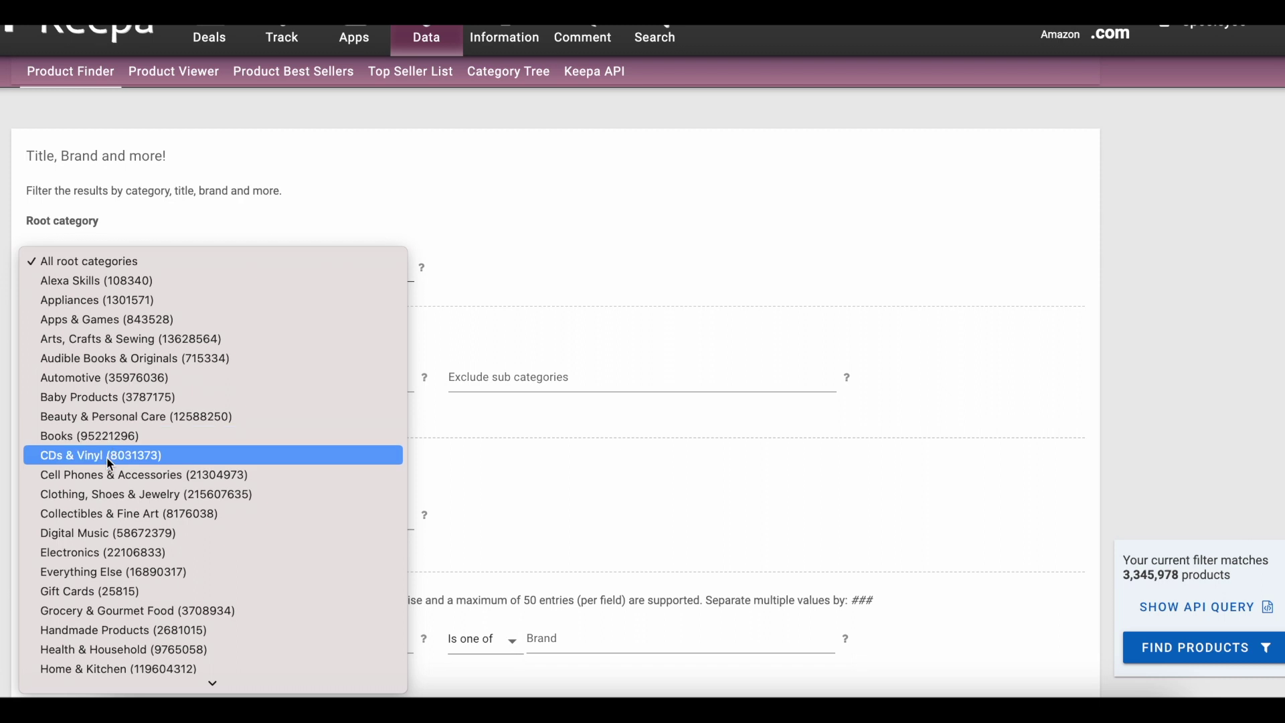
click(112, 497)
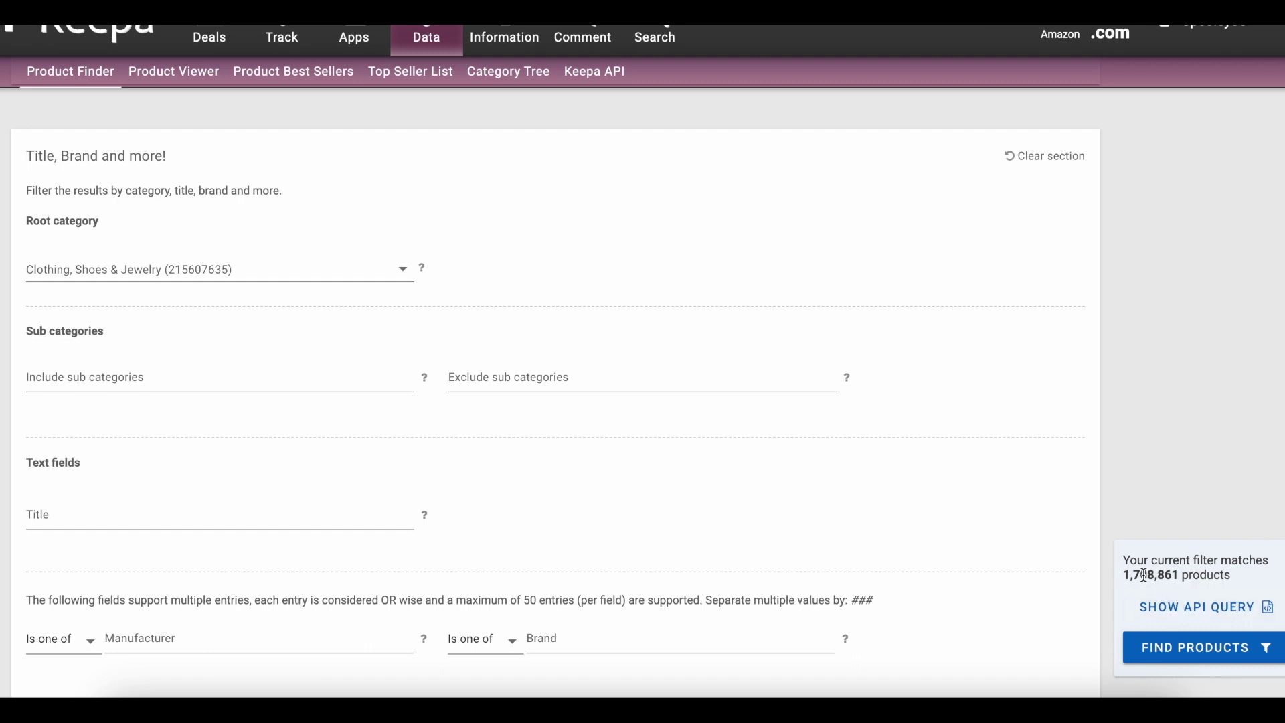
click(349, 378)
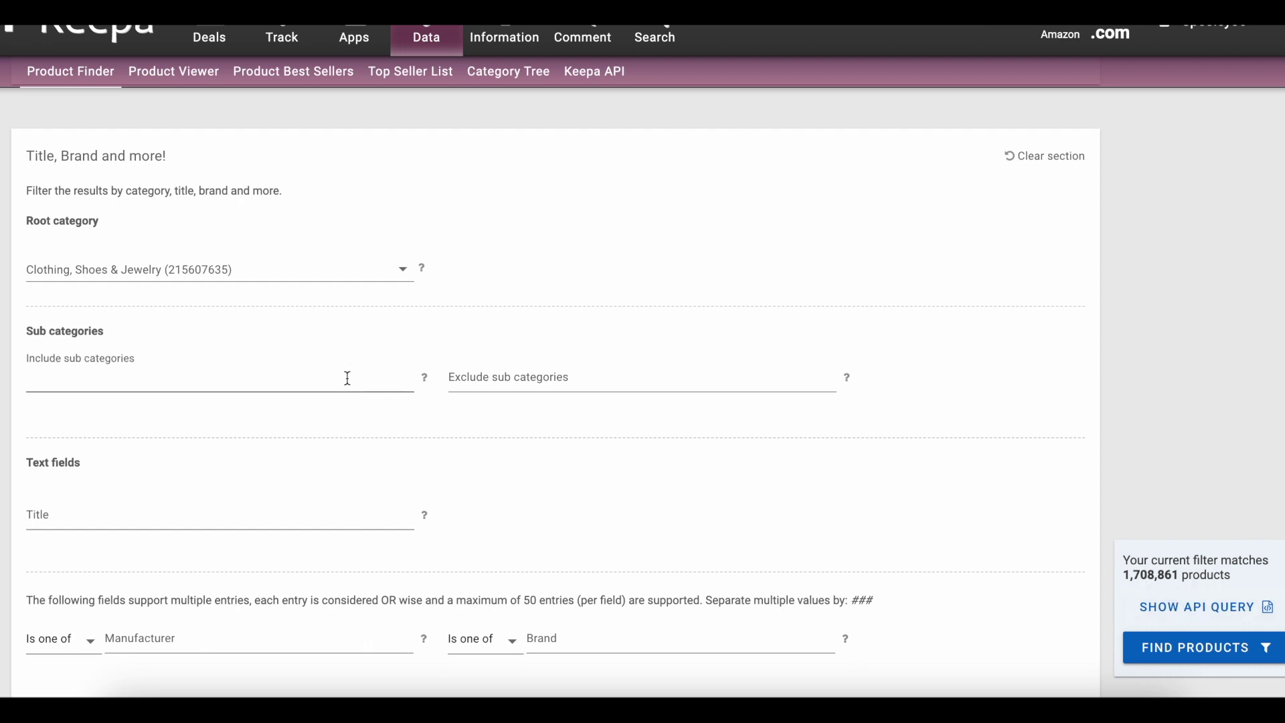
click(507, 379)
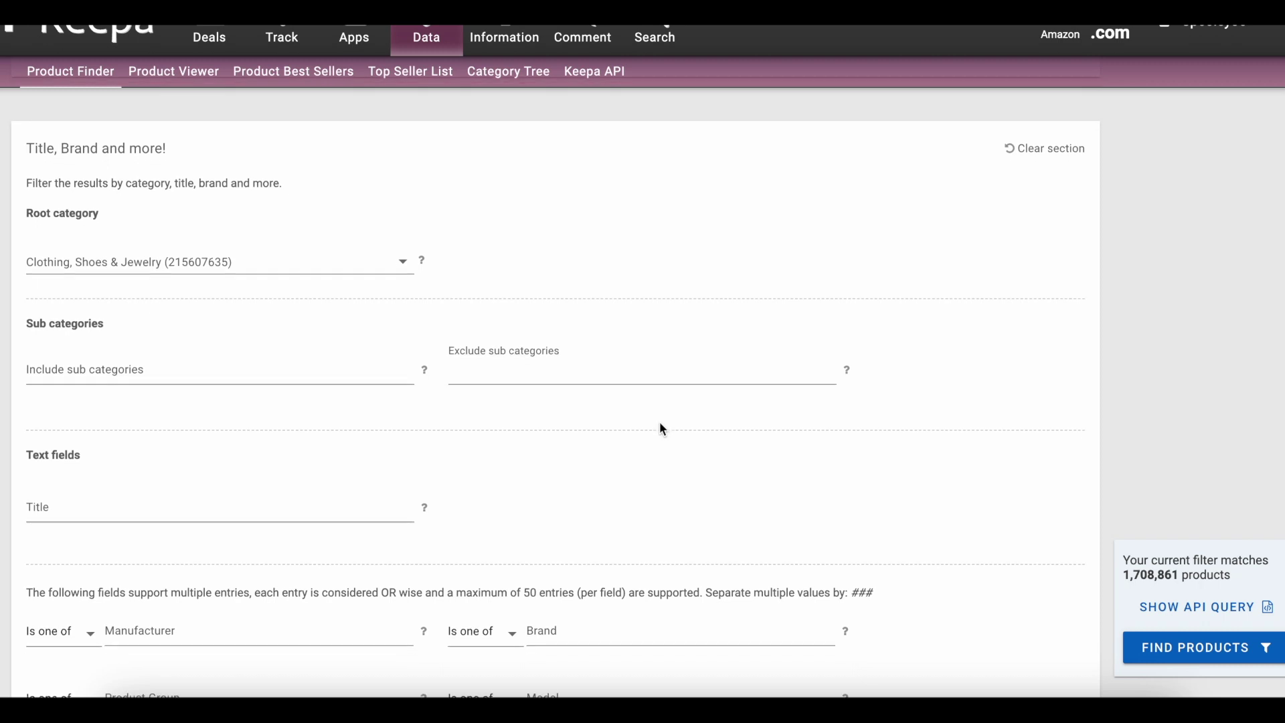
Try a minimum current New Offer Count of 2, and clear that value again
scroll(650, 415, down, 1)
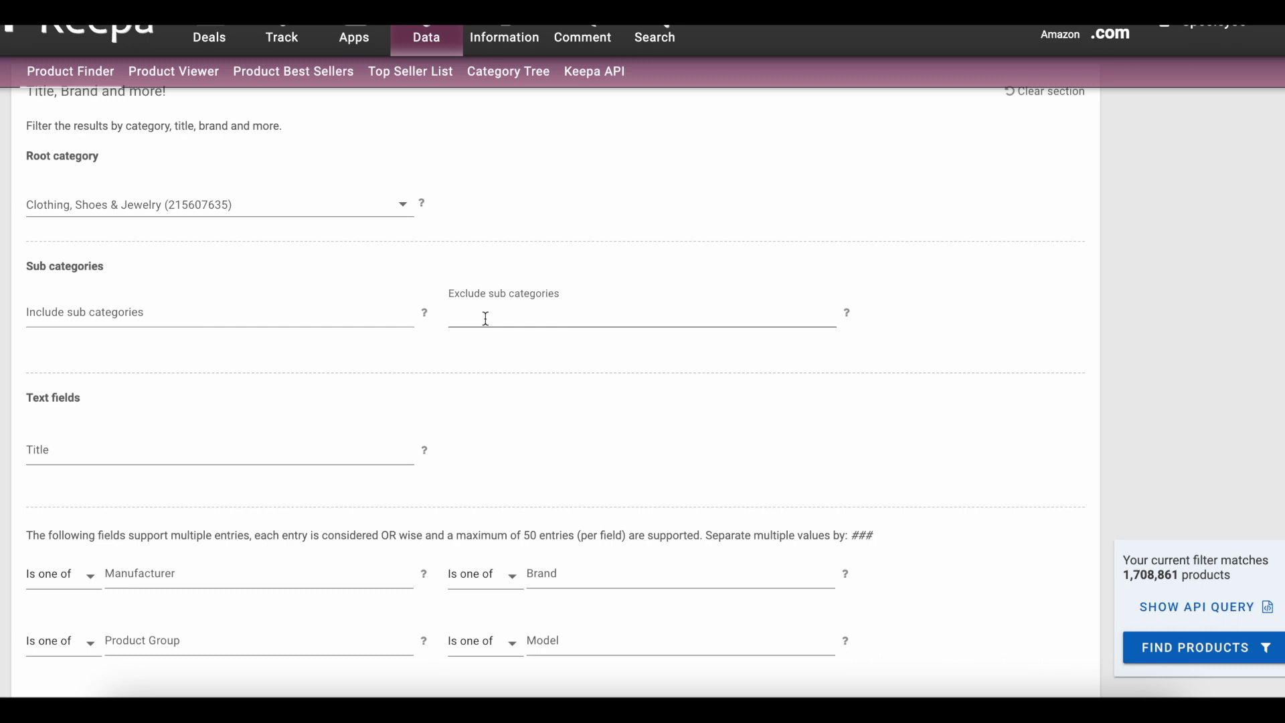
scroll(484, 348, down, 5)
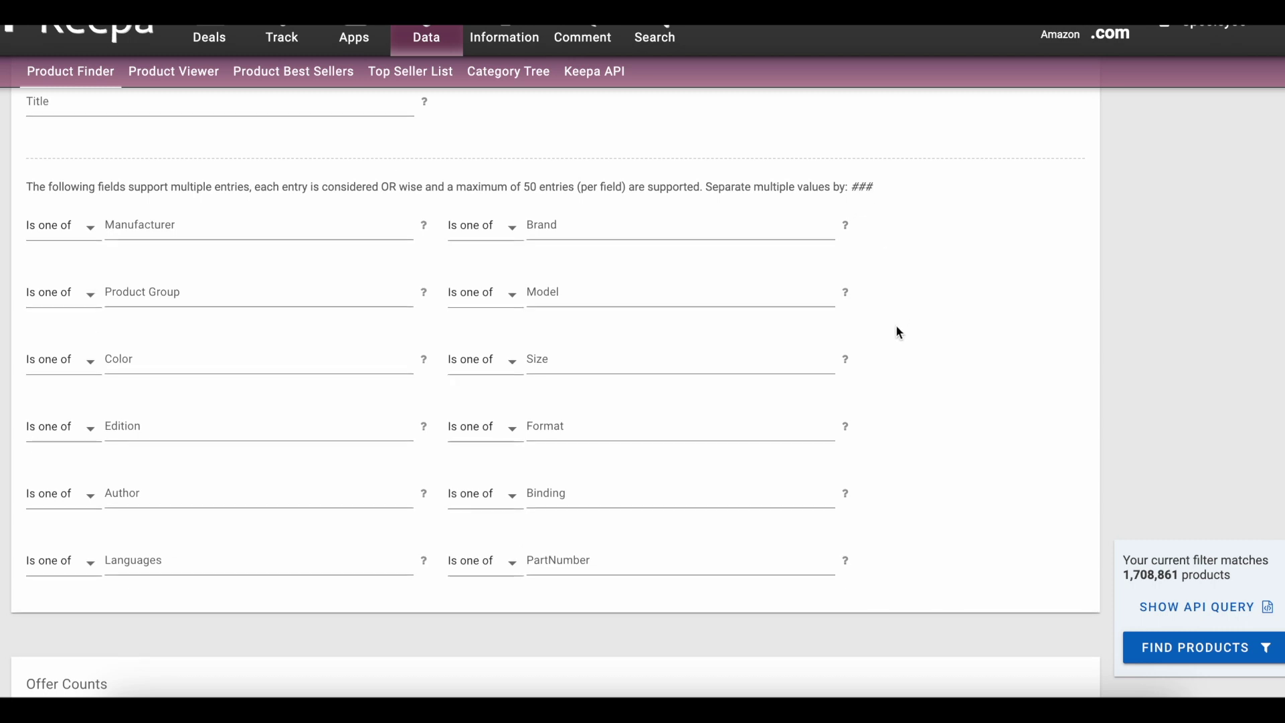
scroll(910, 312, down, 8)
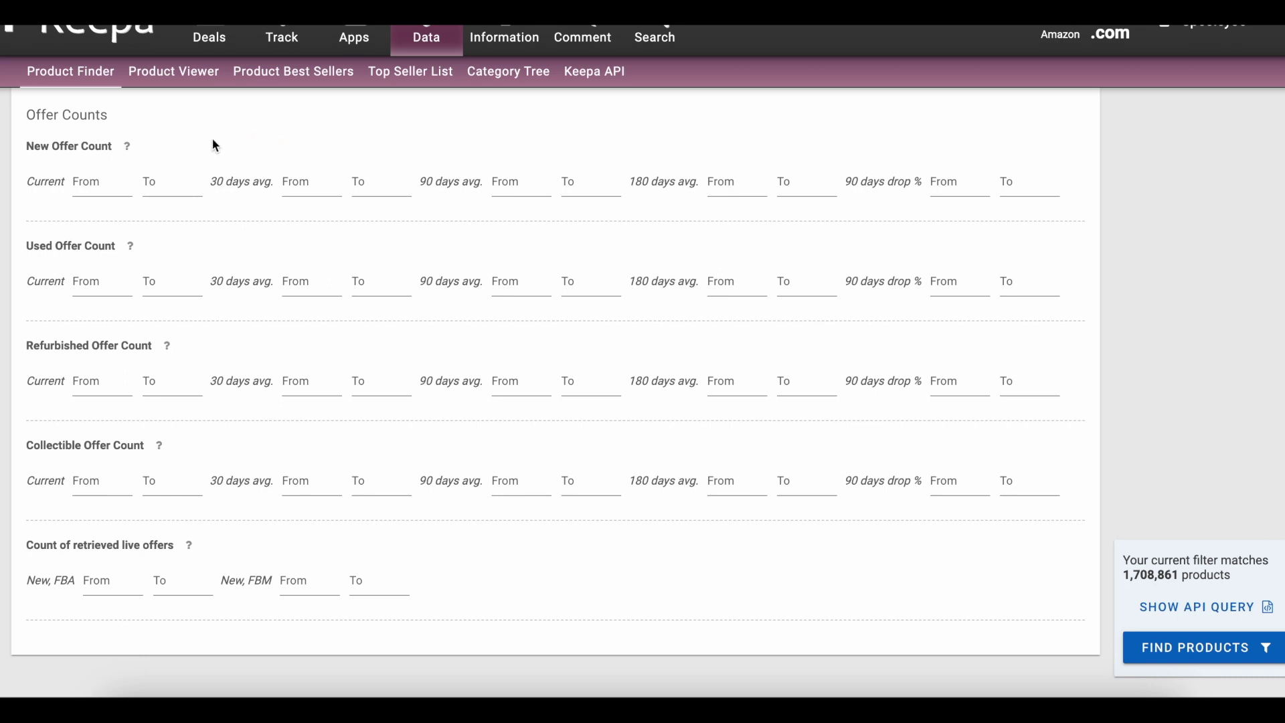
click(90, 184)
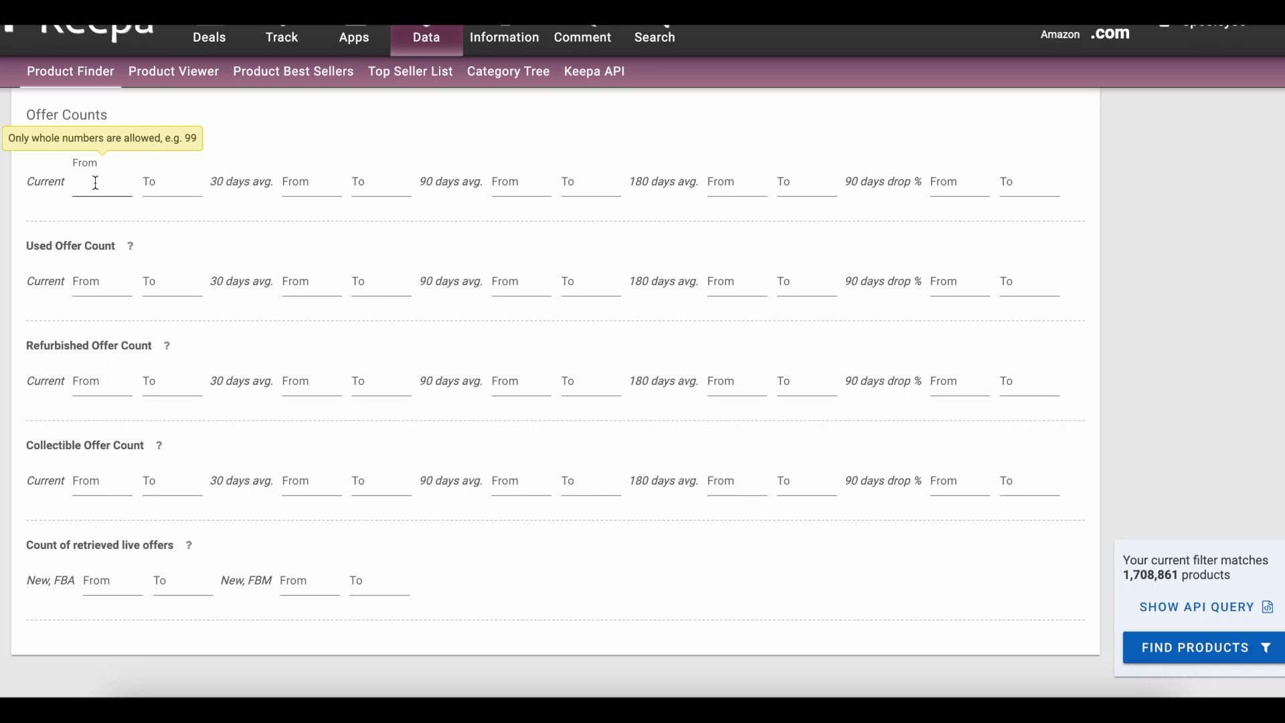
text(2)
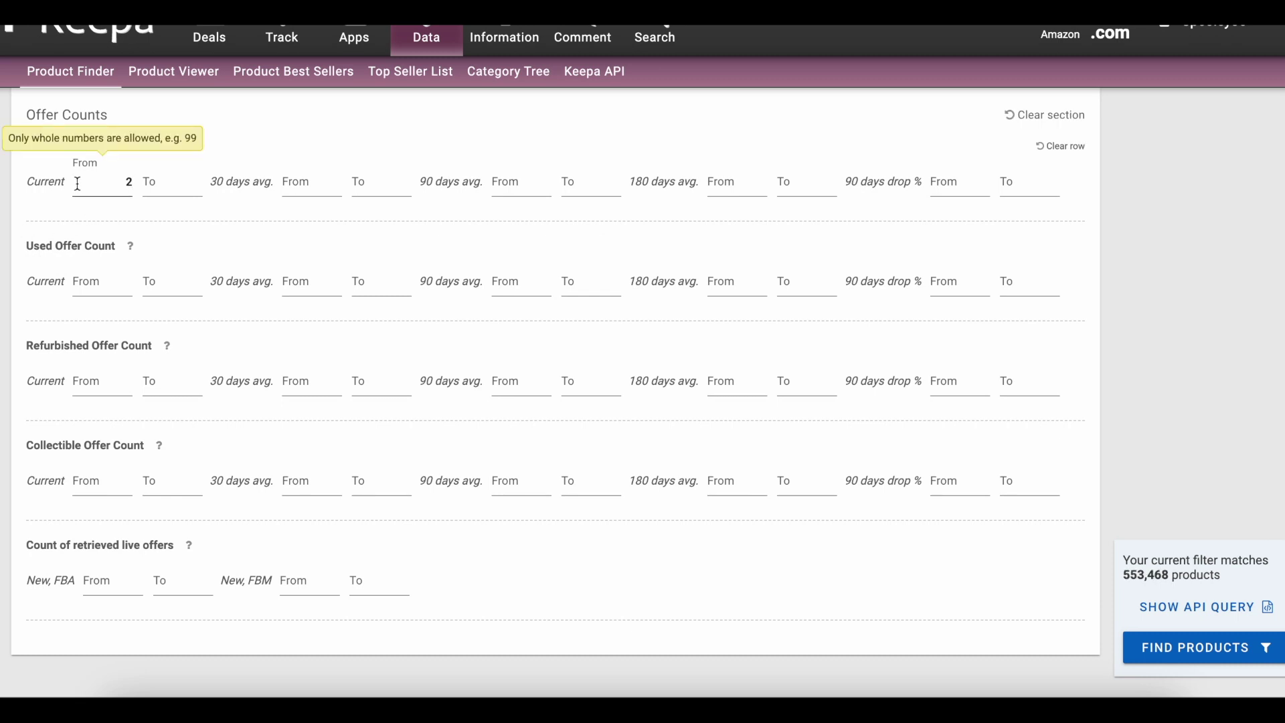
double_click(123, 187)
key(BackSpace)
click(3, 194)
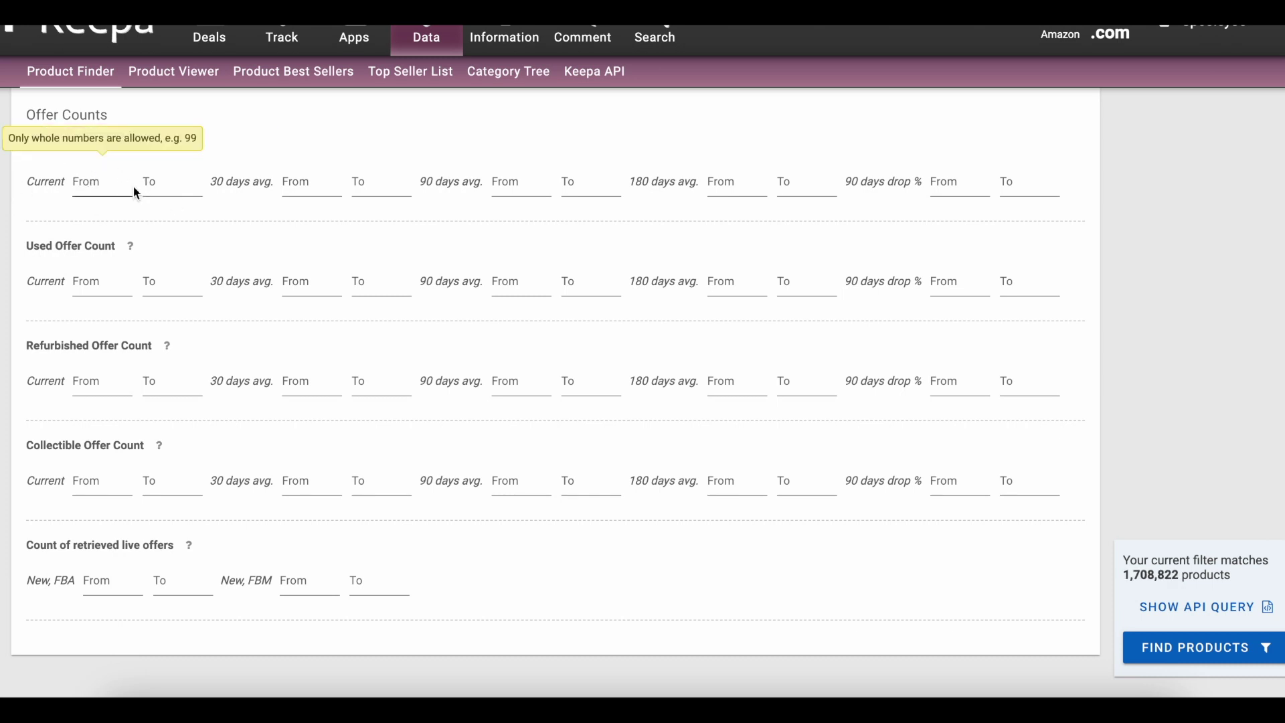
Set the maximum current New Offer Count, trying 100 and 50 and settling on 25
click(167, 181)
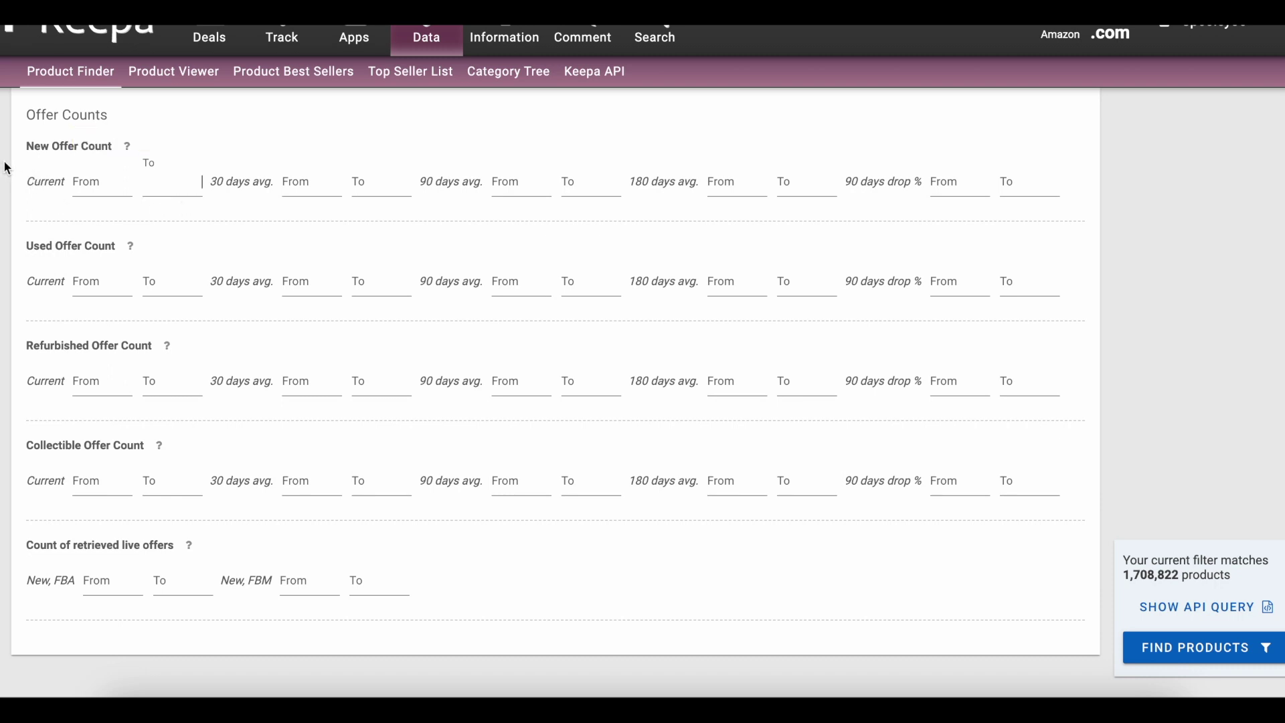
text(100)
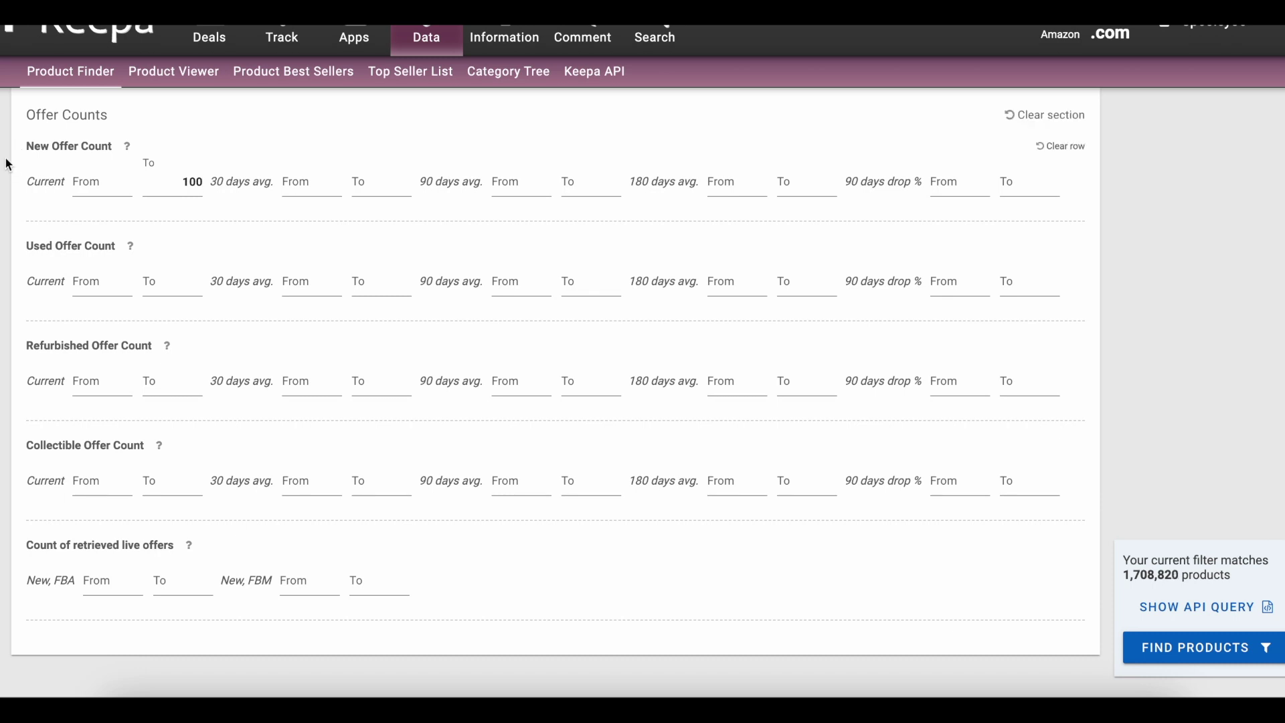
double_click(167, 185)
text(50)
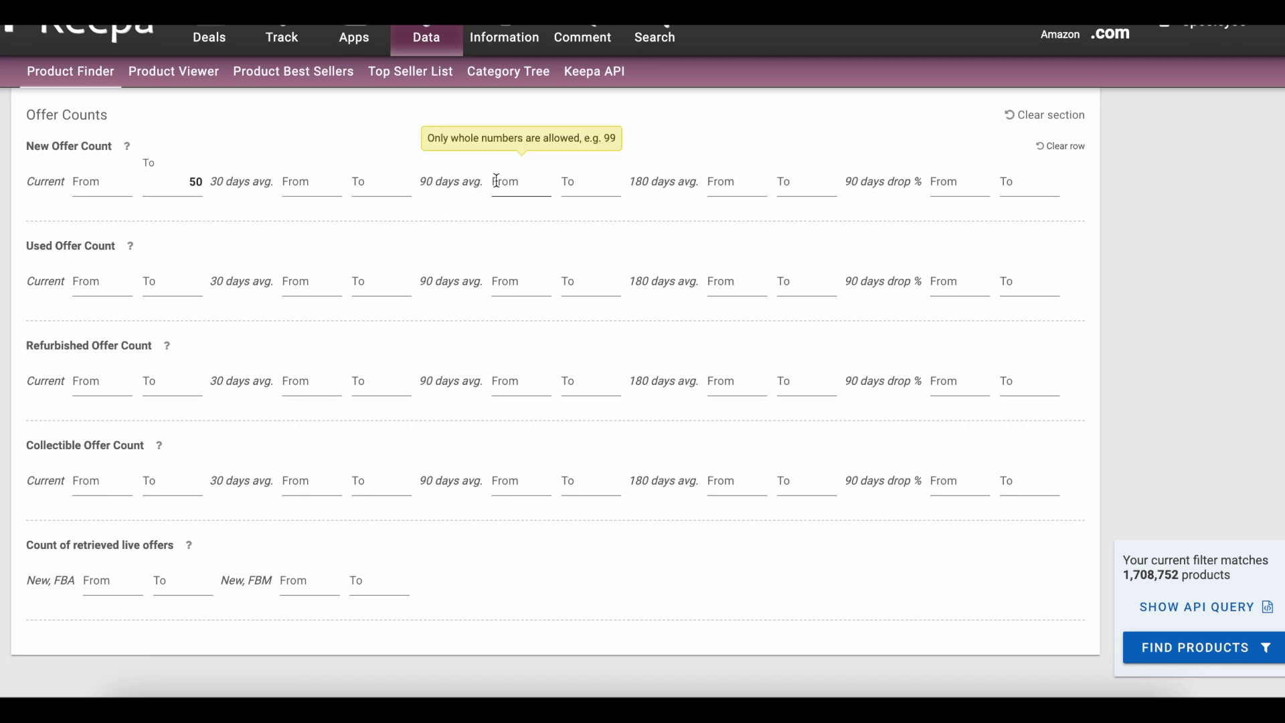
double_click(180, 183)
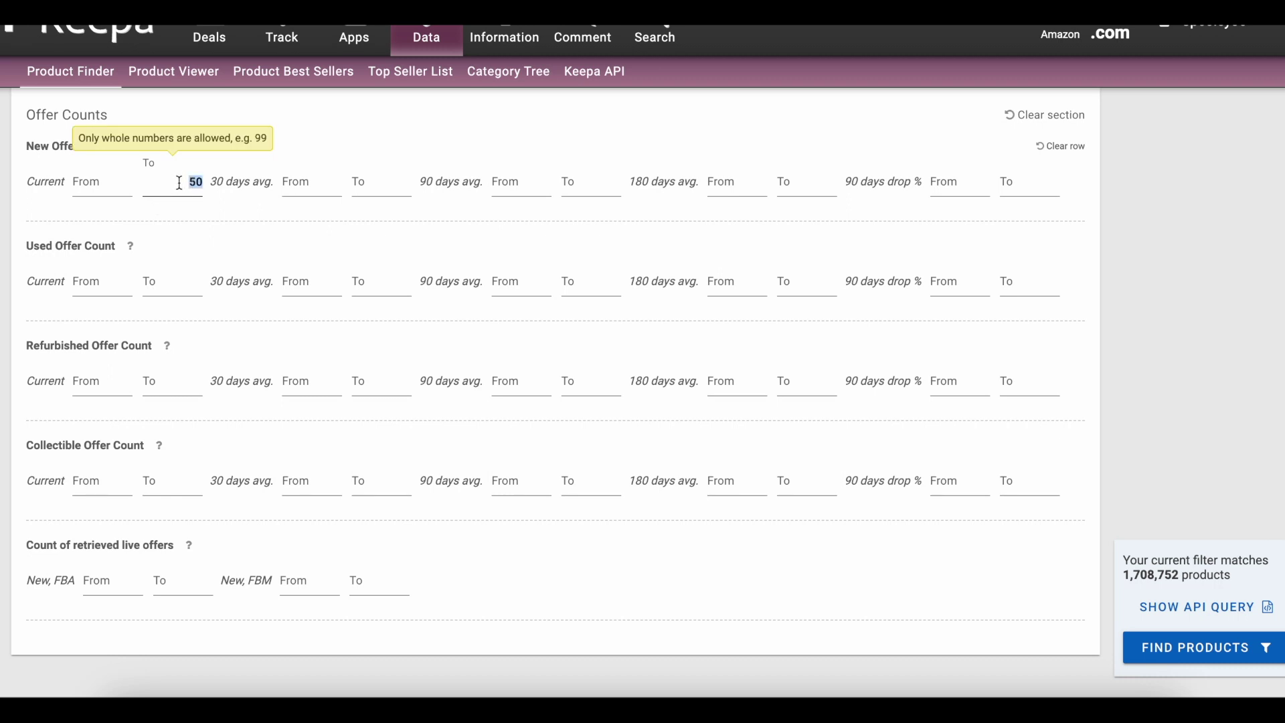
text(25)
click(598, 190)
text(75)
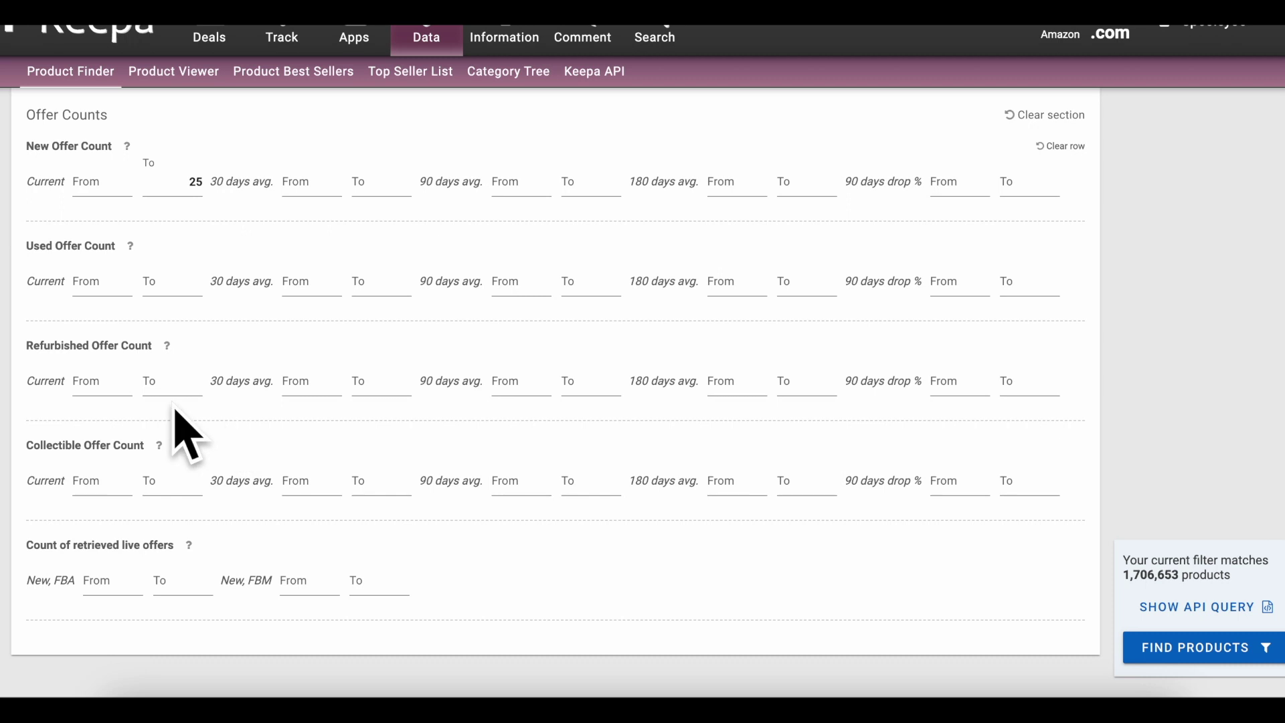
Switch the Buy Box Seller restriction to Seller IDs and back to All
scroll(315, 335, down, 1)
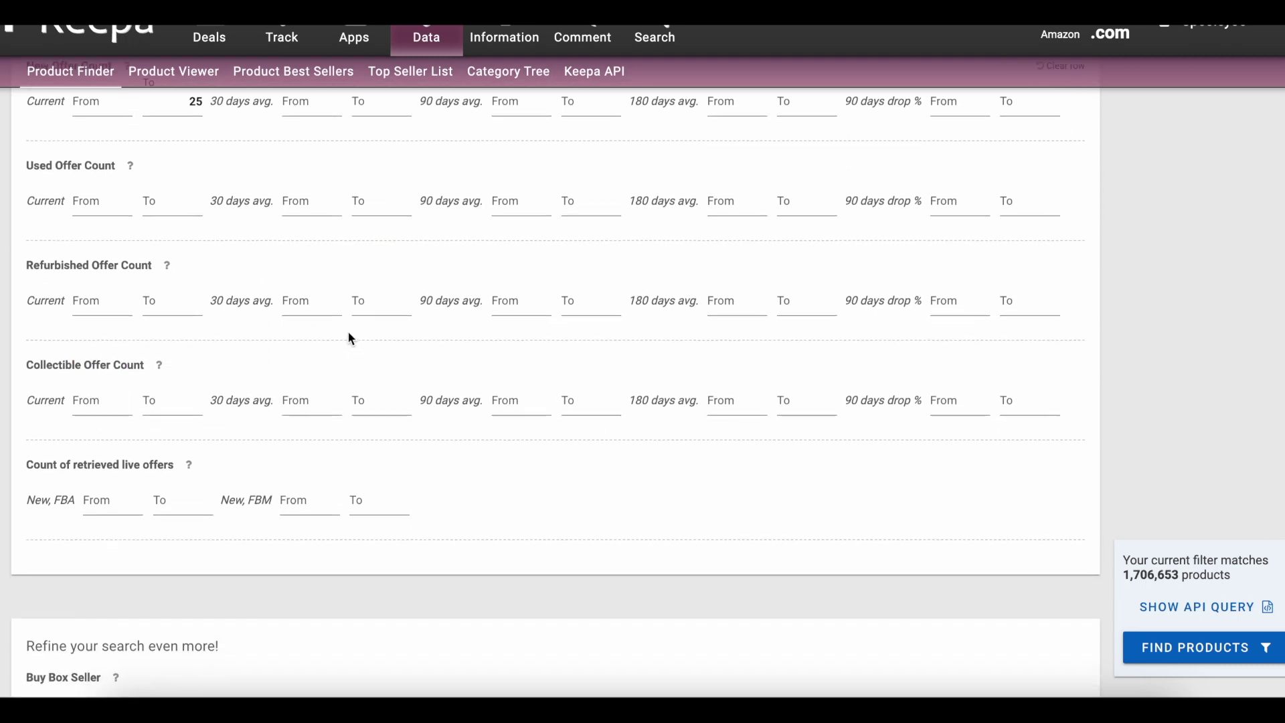
scroll(312, 294, down, 6)
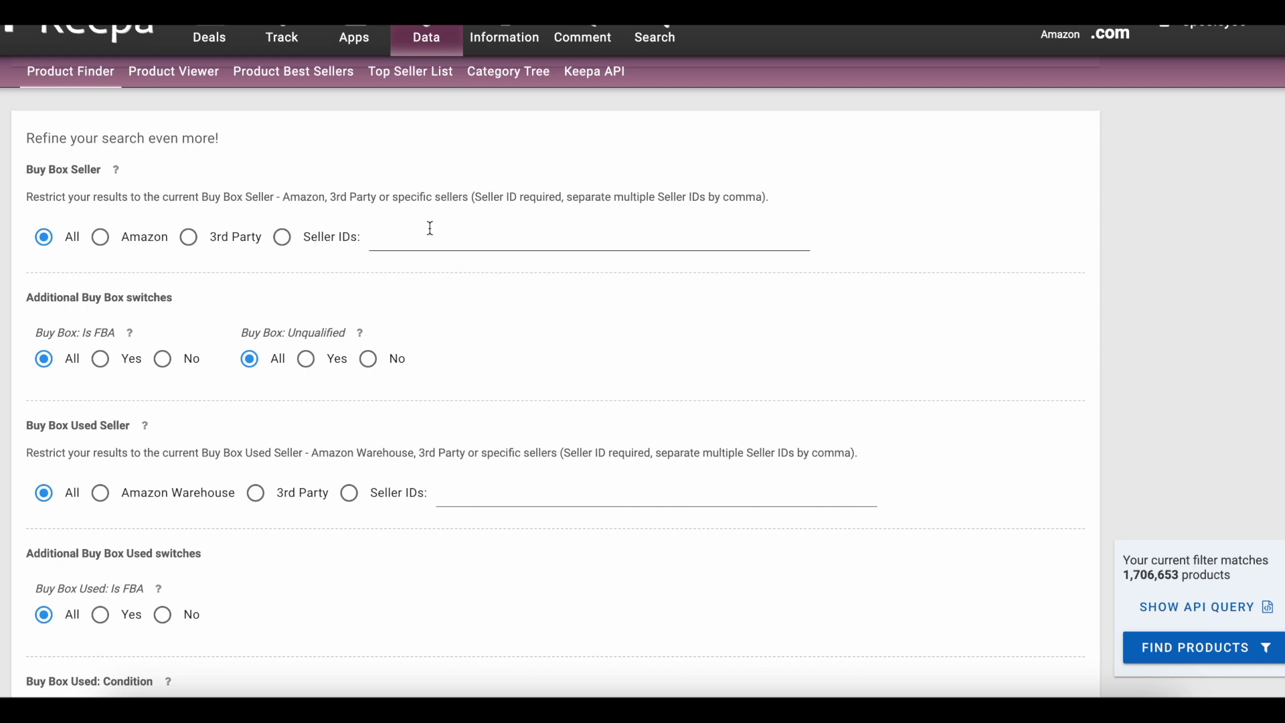
click(298, 249)
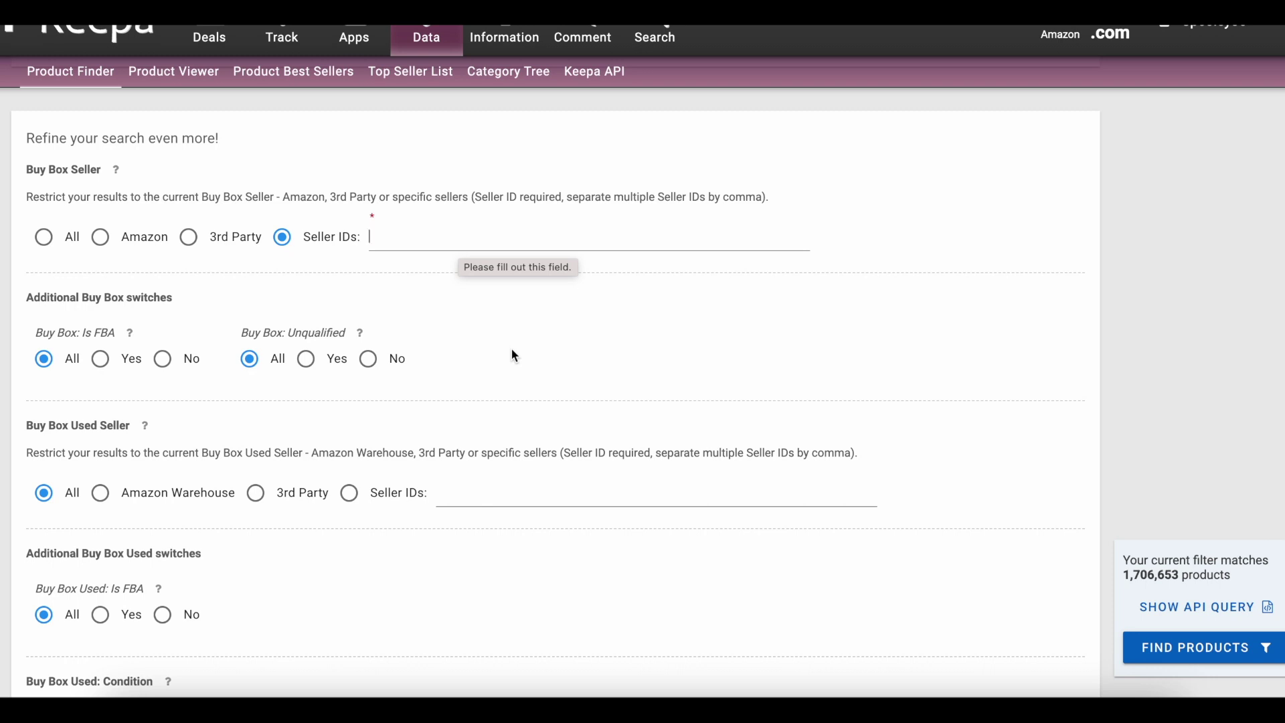
click(43, 237)
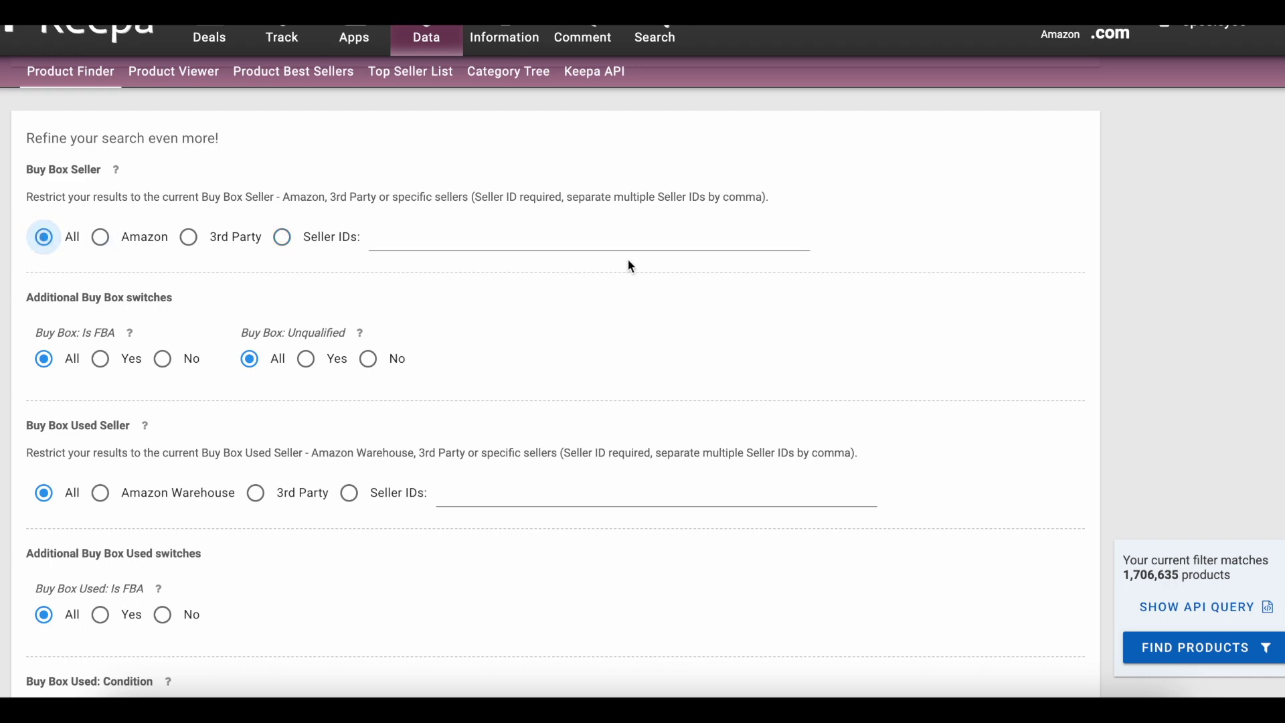
Set the Amazon 90 days out of stock percentage range from 75 to 100
scroll(847, 276, down, 5)
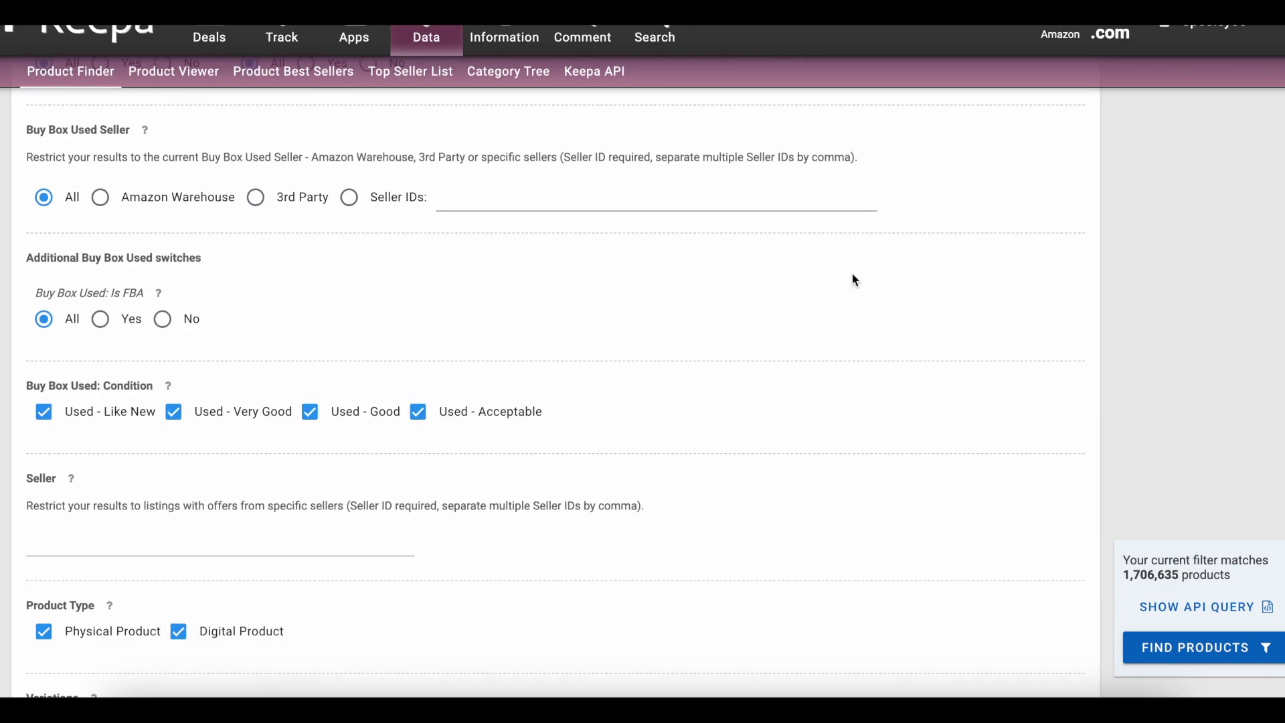
scroll(309, 382, down, 1)
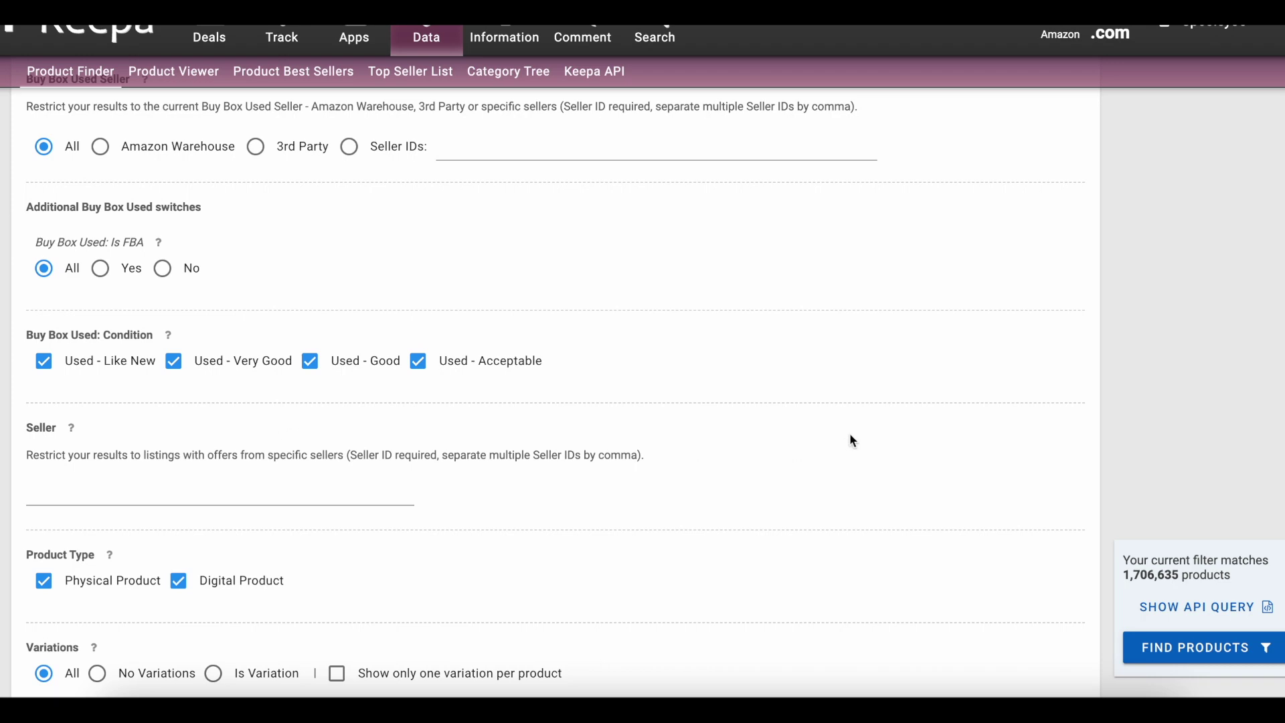
scroll(984, 447, up, 2)
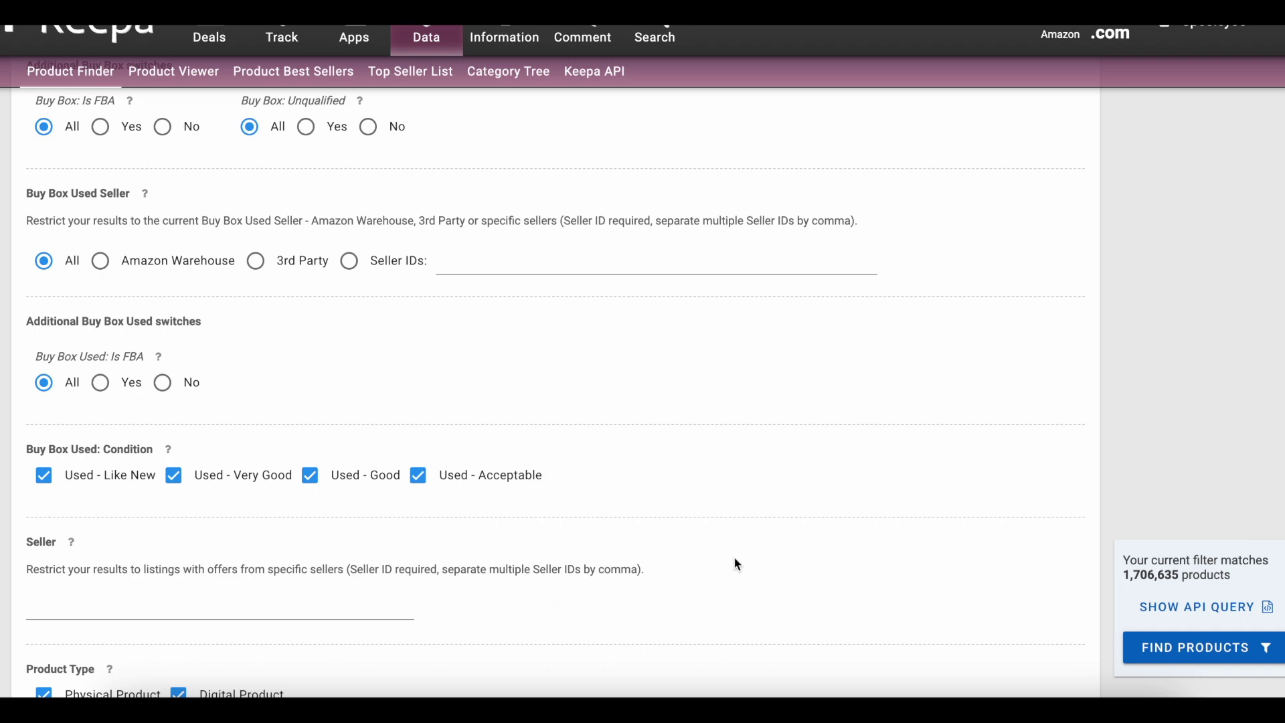
scroll(737, 564, down, 10)
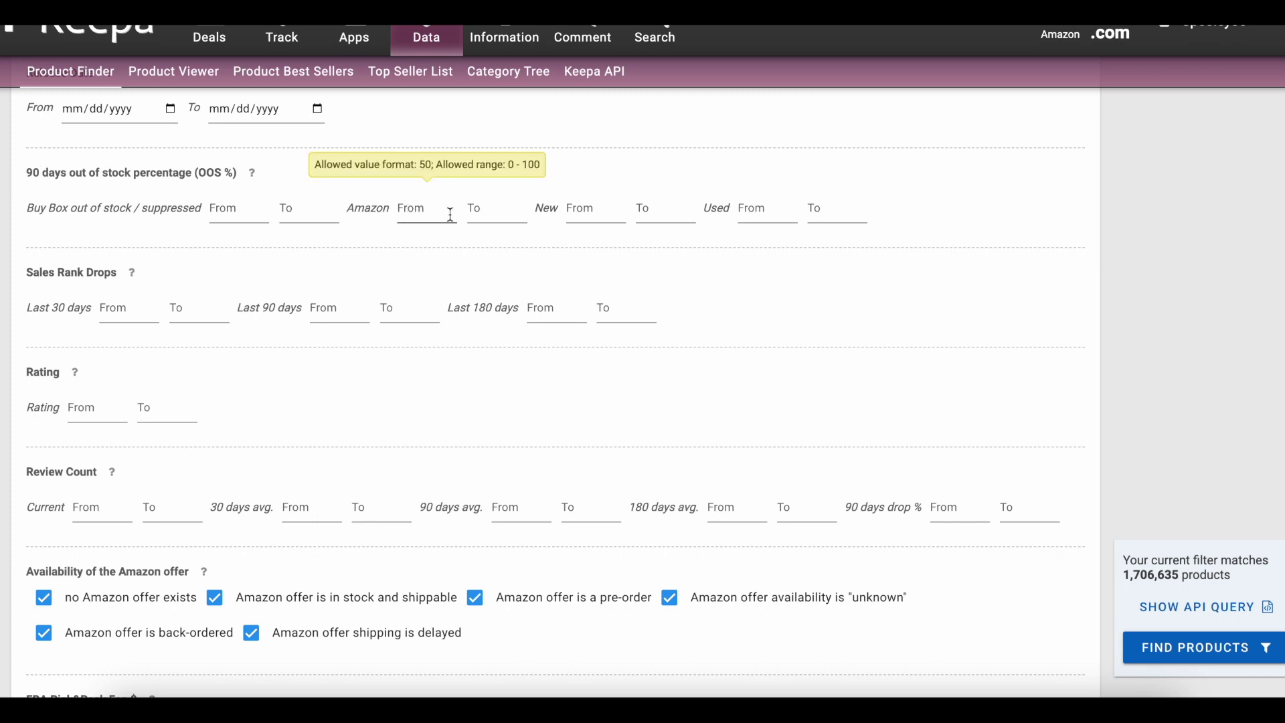
click(483, 210)
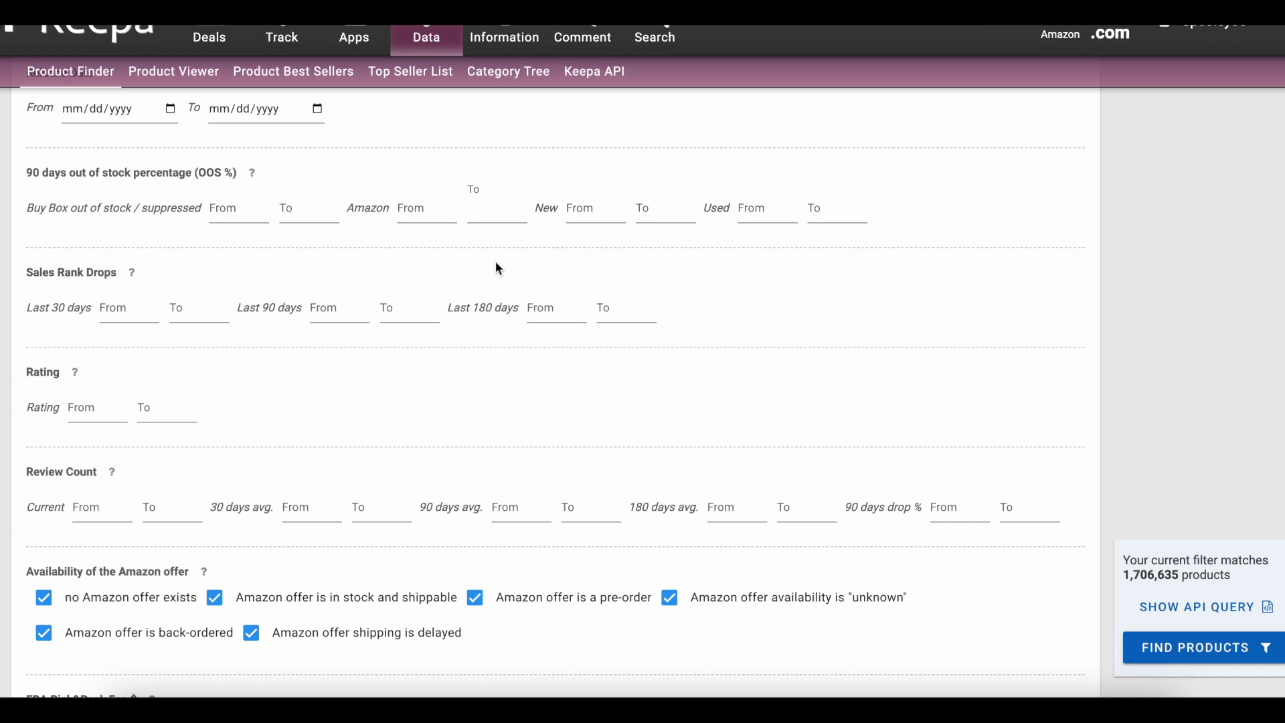
click(411, 209)
text(75)
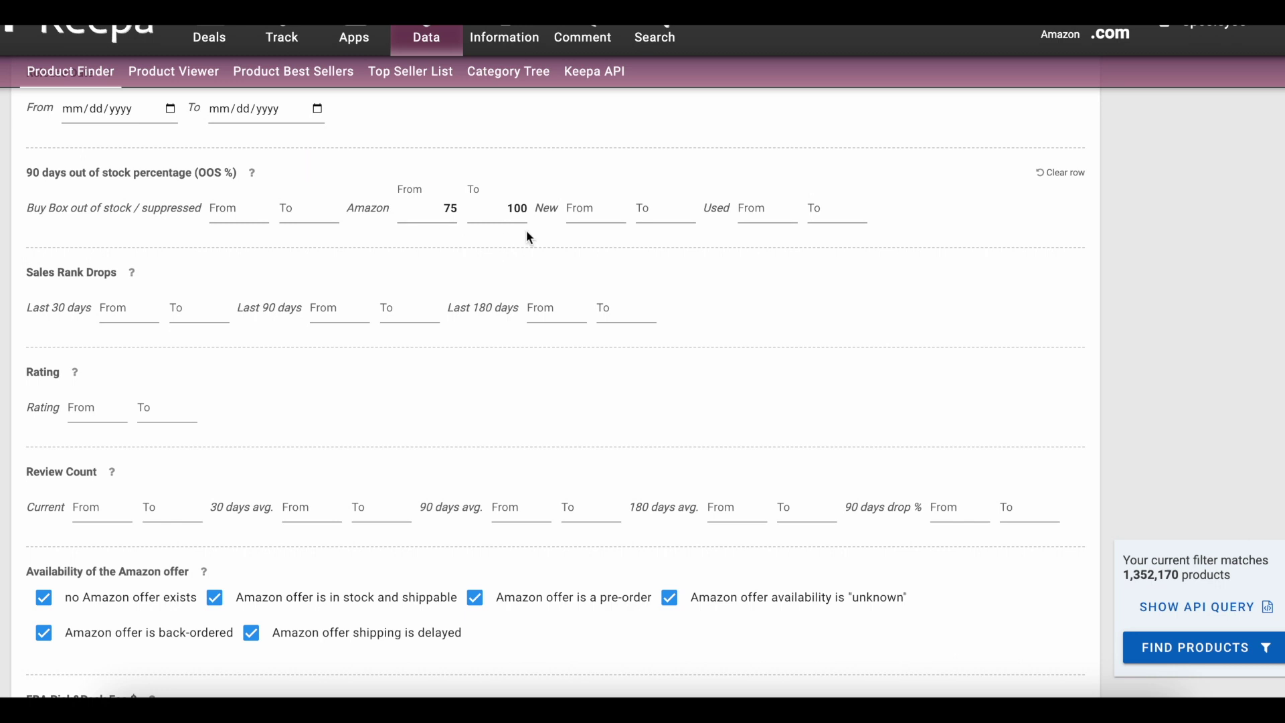
Set the minimum product rating to 3
scroll(244, 405, down, 1)
click(128, 402)
text(3)
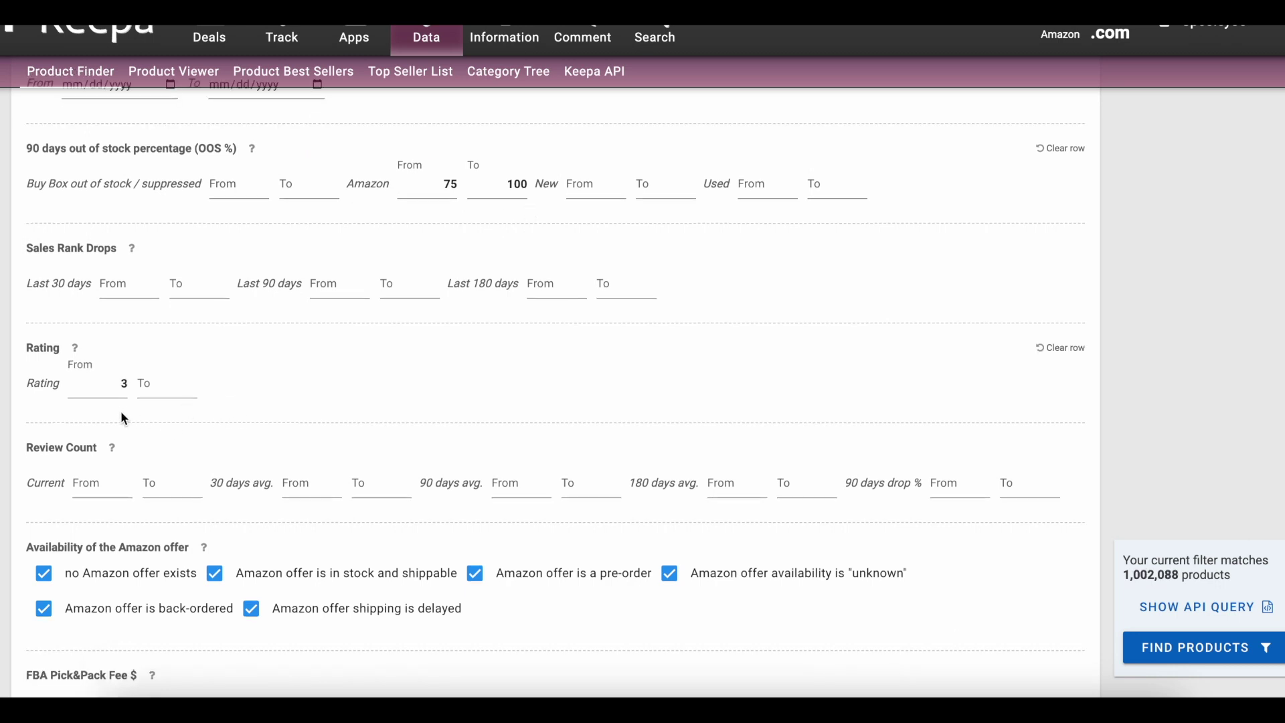
key(BackSpace)
text(3)
scroll(262, 390, down, 2)
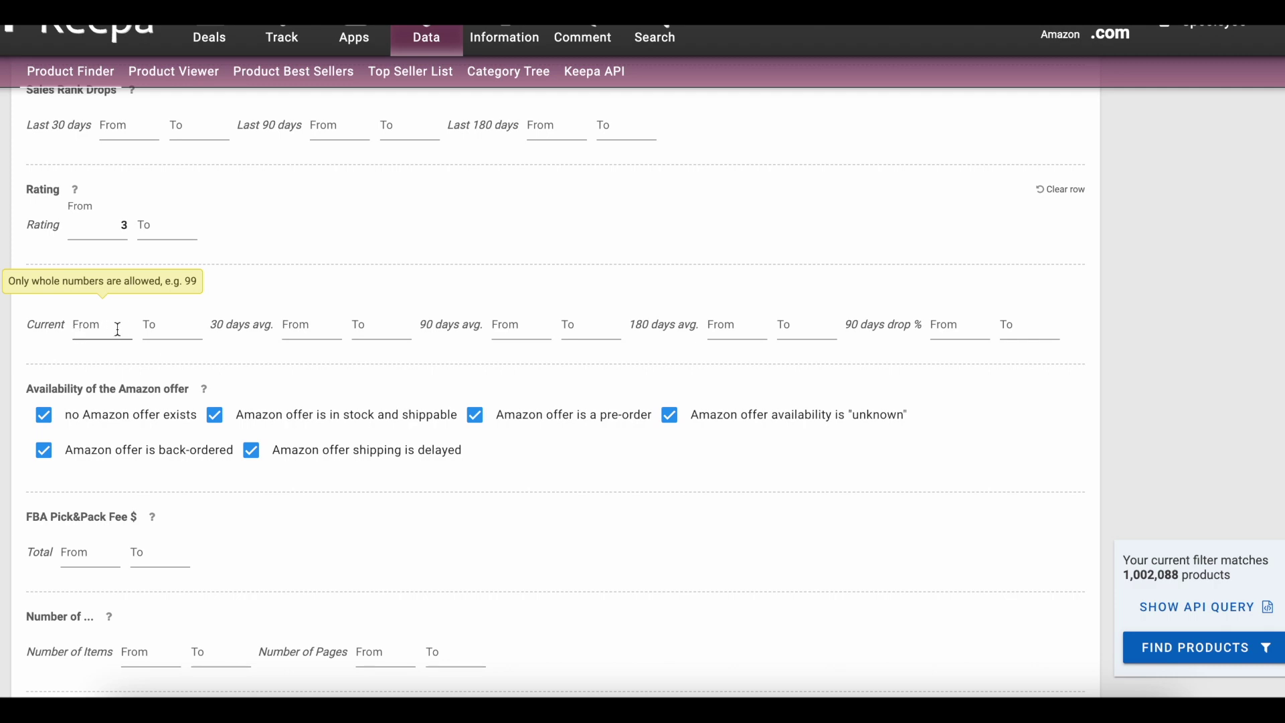
Review the remaining filters for fees, dimensions, weight and coupons, and check the offer count limits again
scroll(545, 231, down, 5)
scroll(712, 464, down, 4)
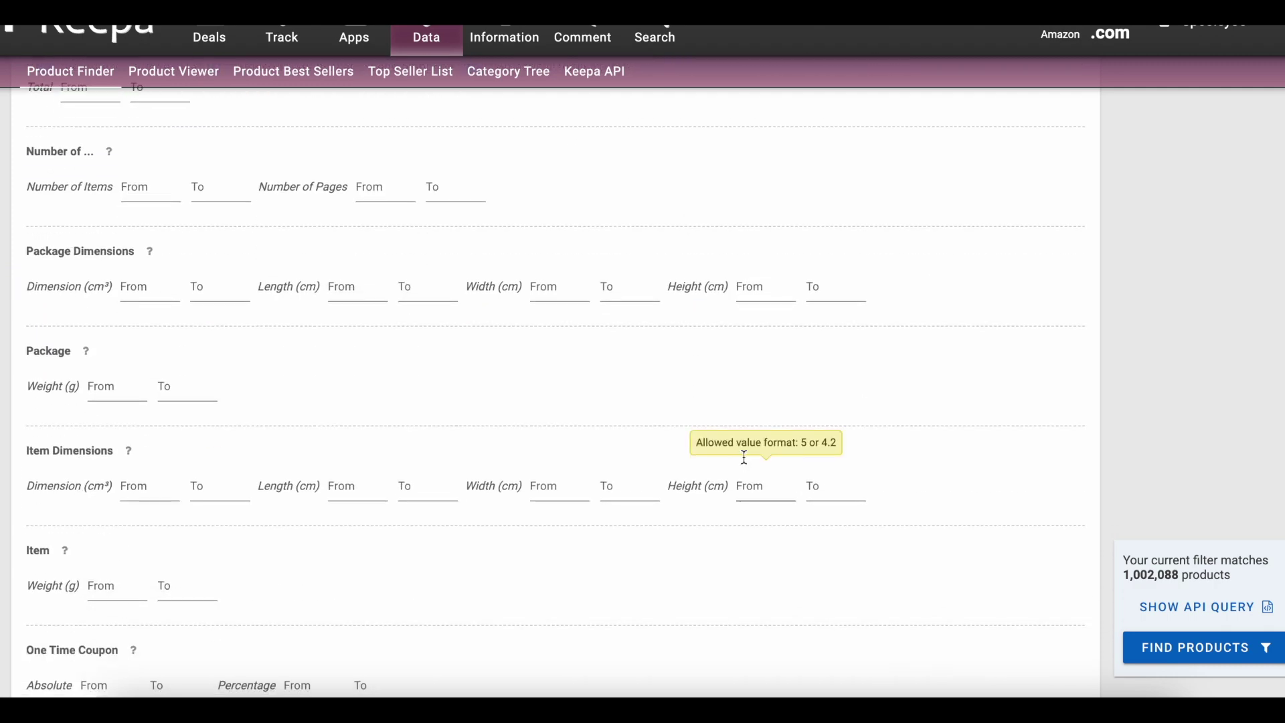
scroll(741, 449, up, 2)
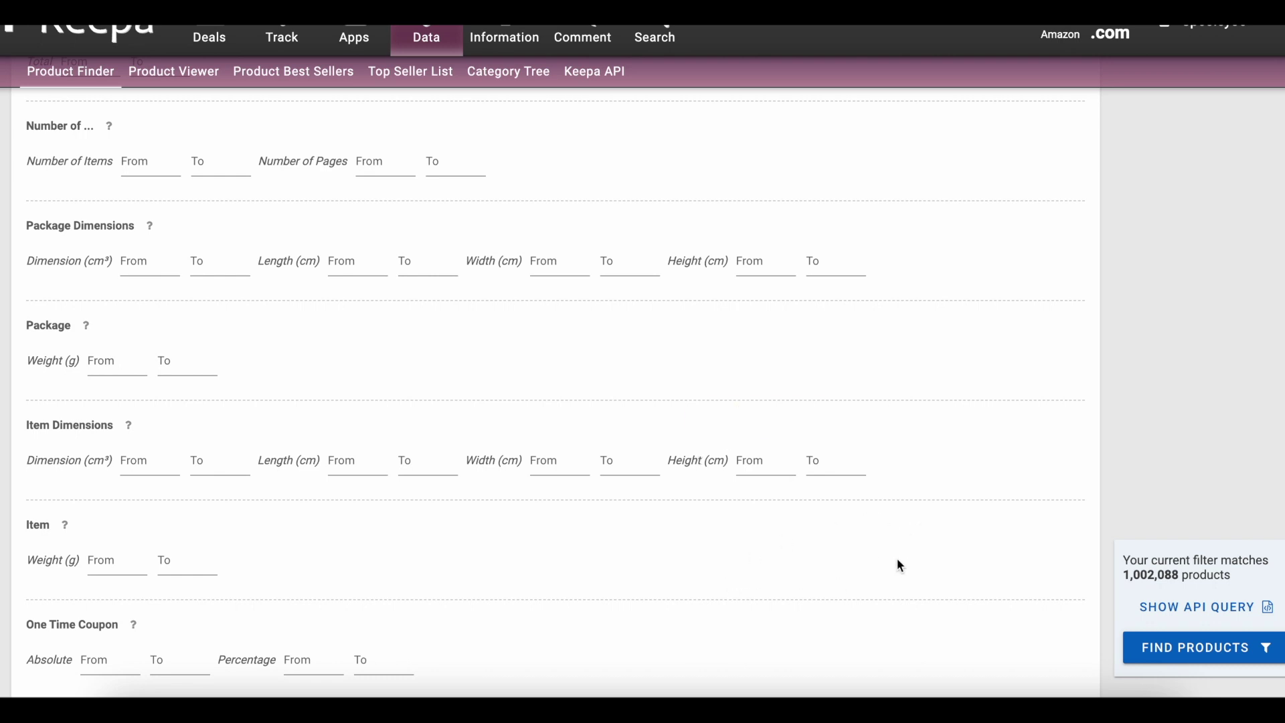
scroll(998, 488, down, 1)
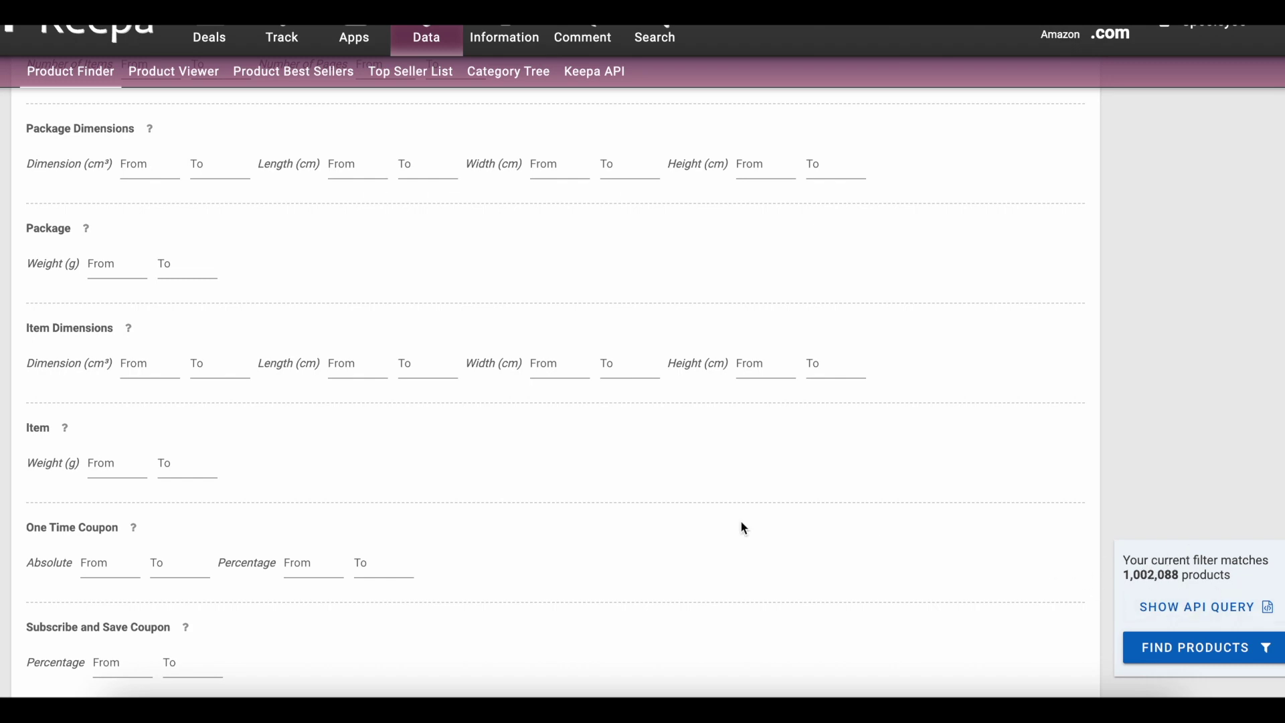
scroll(818, 568, up, 20)
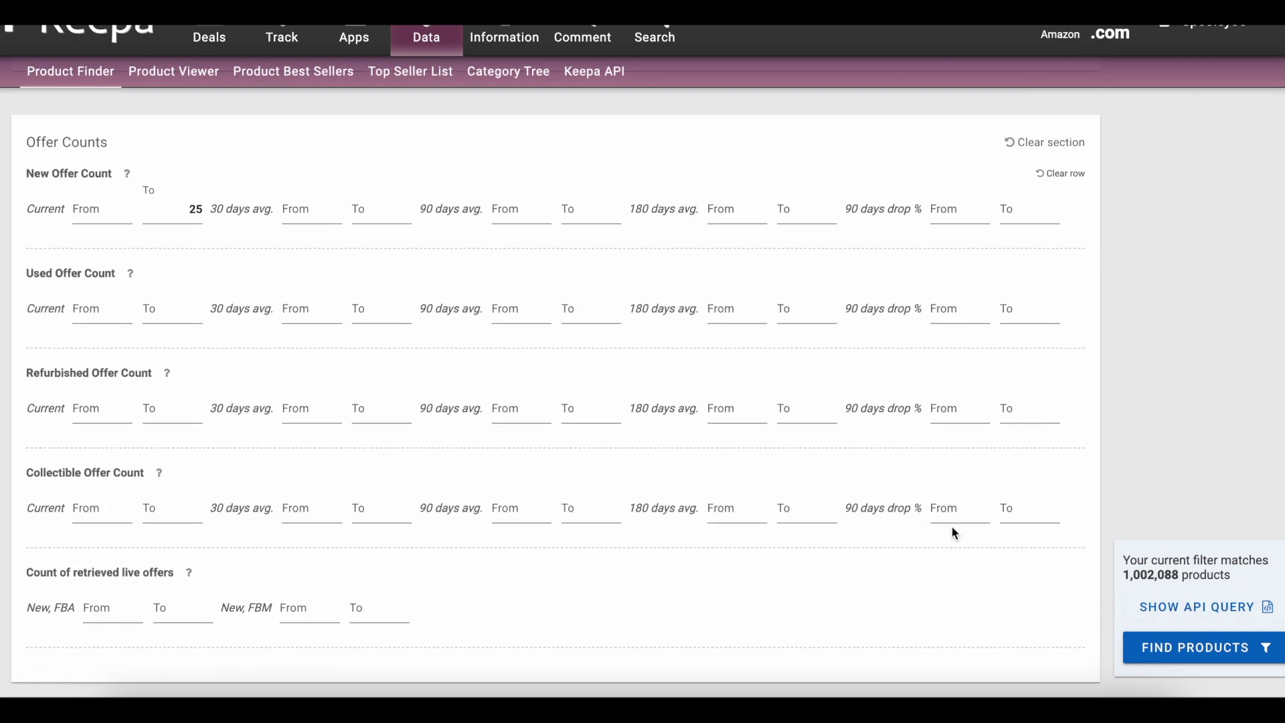
scroll(468, 583, down, 1)
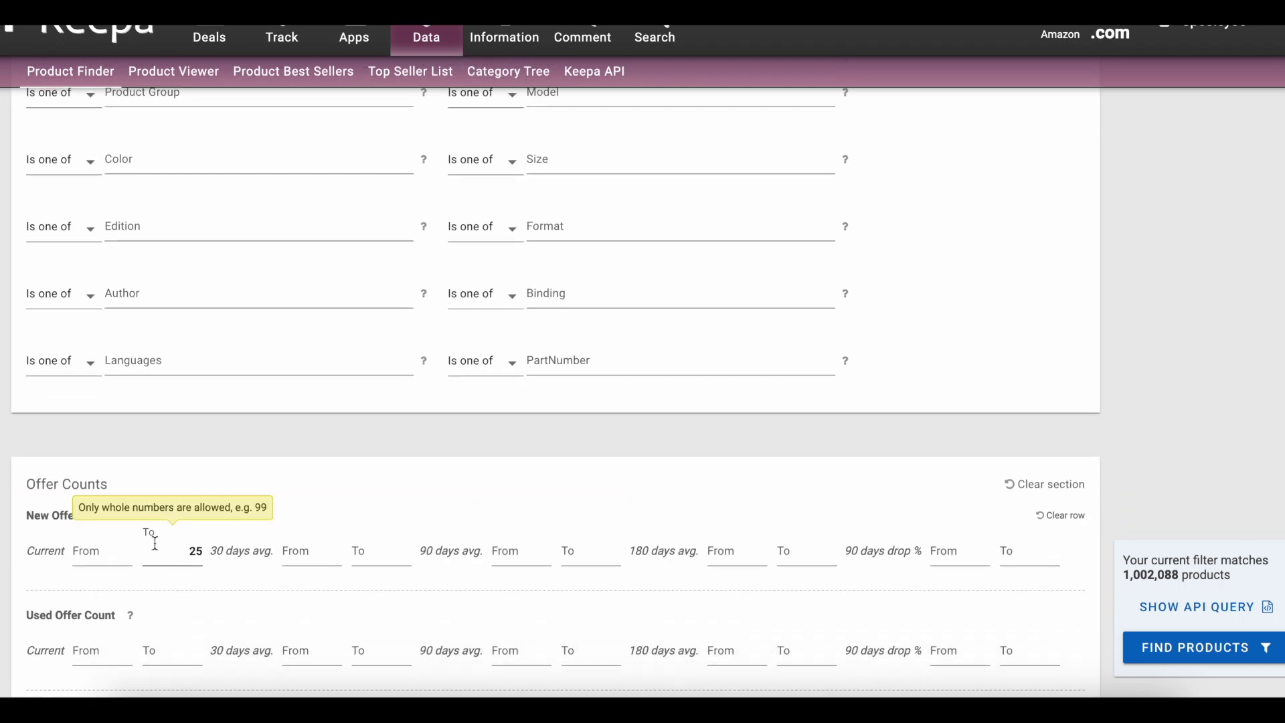
scroll(154, 544, down, 5)
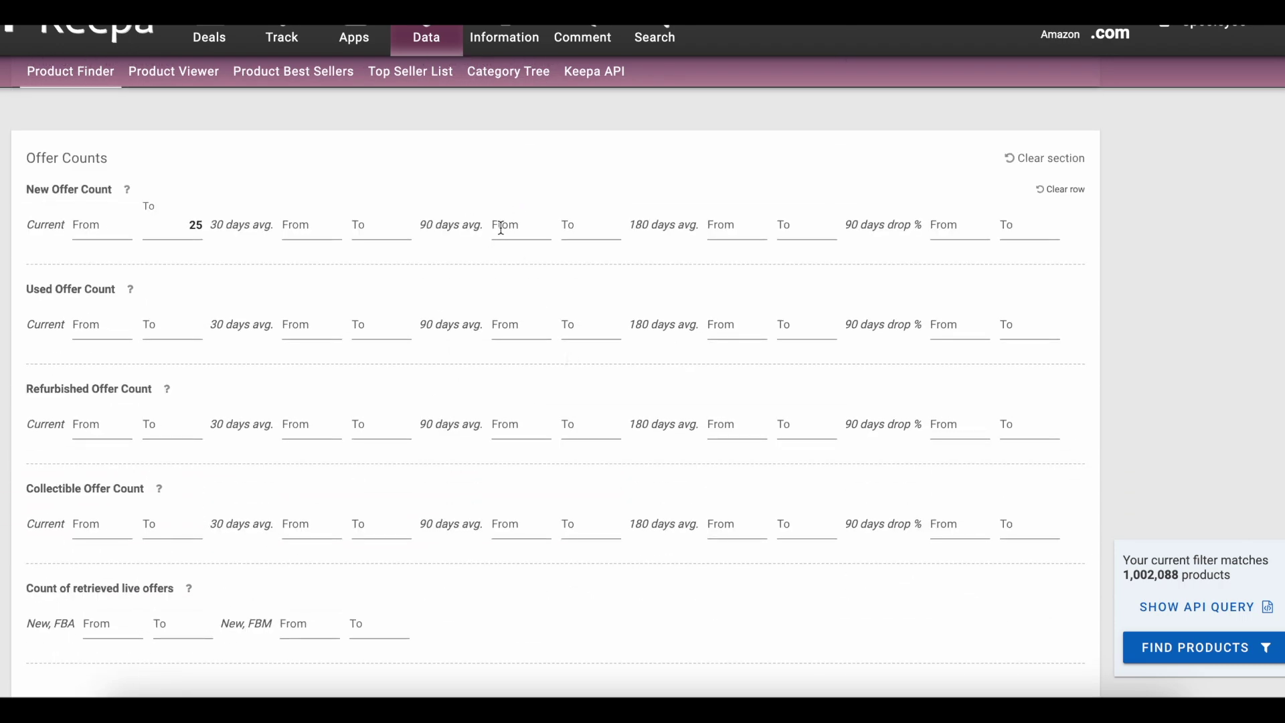
Restrict the Brand filter to adidas using the suggested brand entry
scroll(295, 376, up, 15)
scroll(350, 373, down, 1)
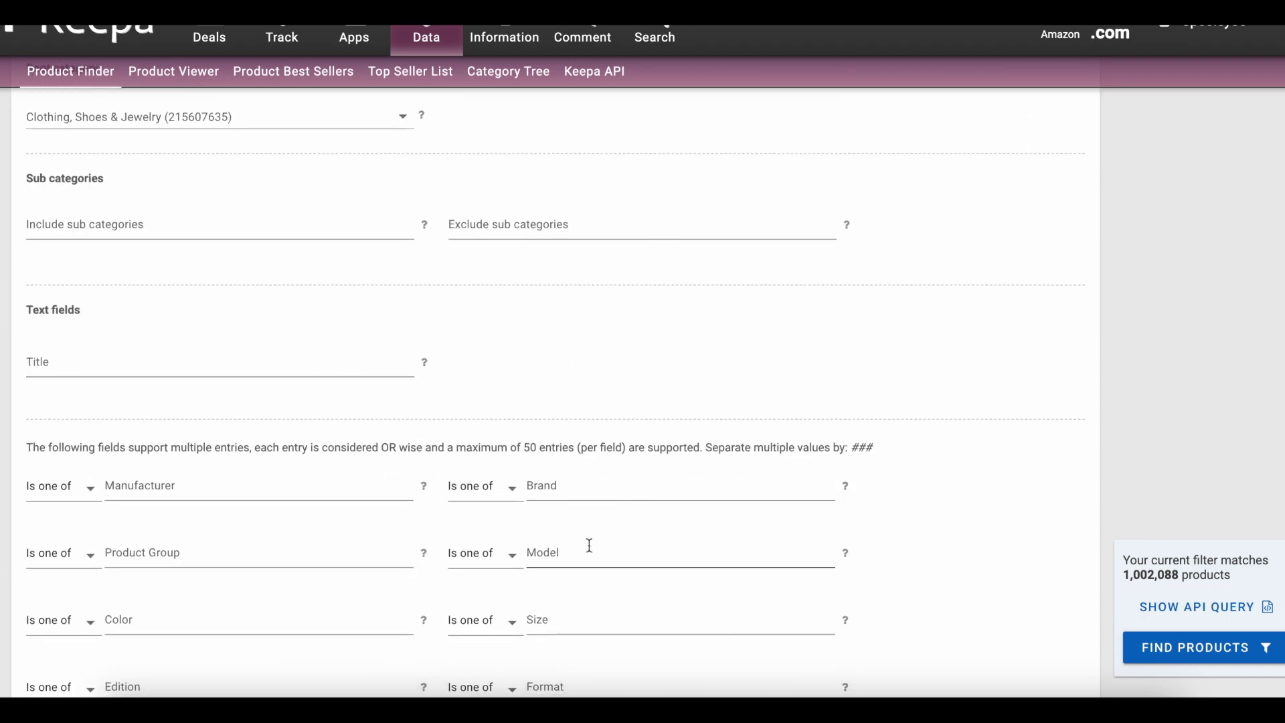
click(564, 486)
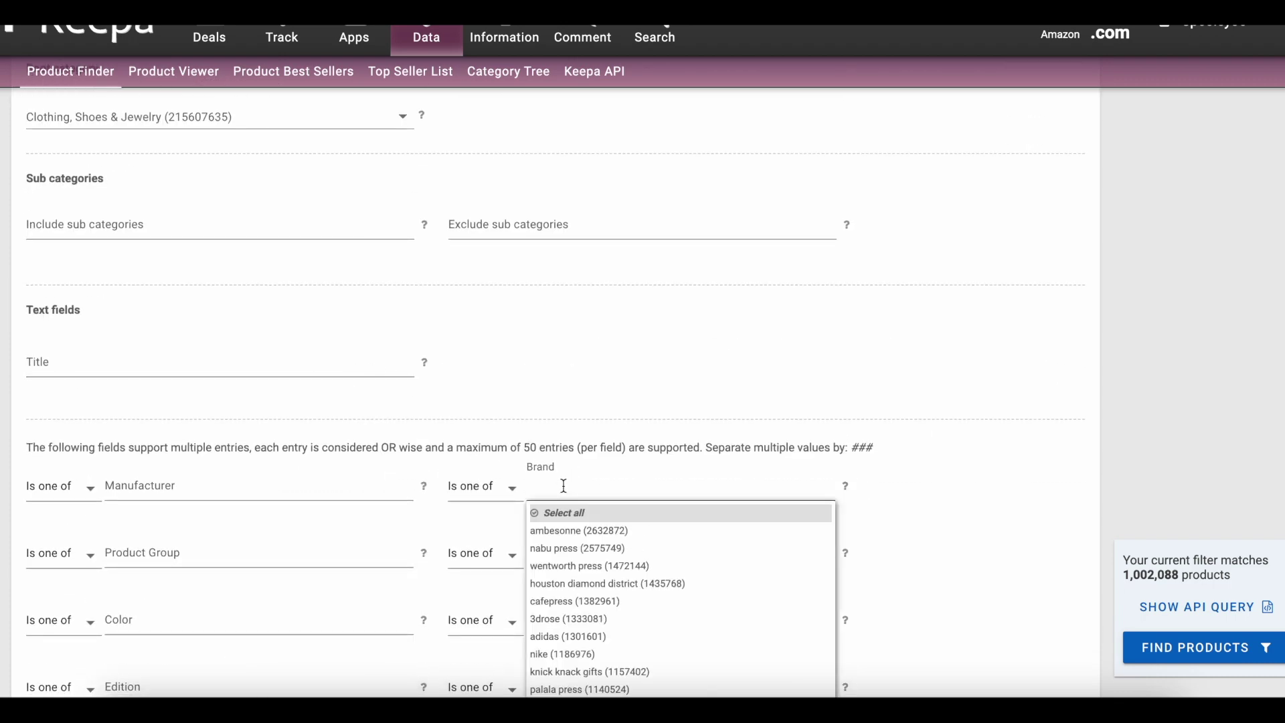
text(Adidas)
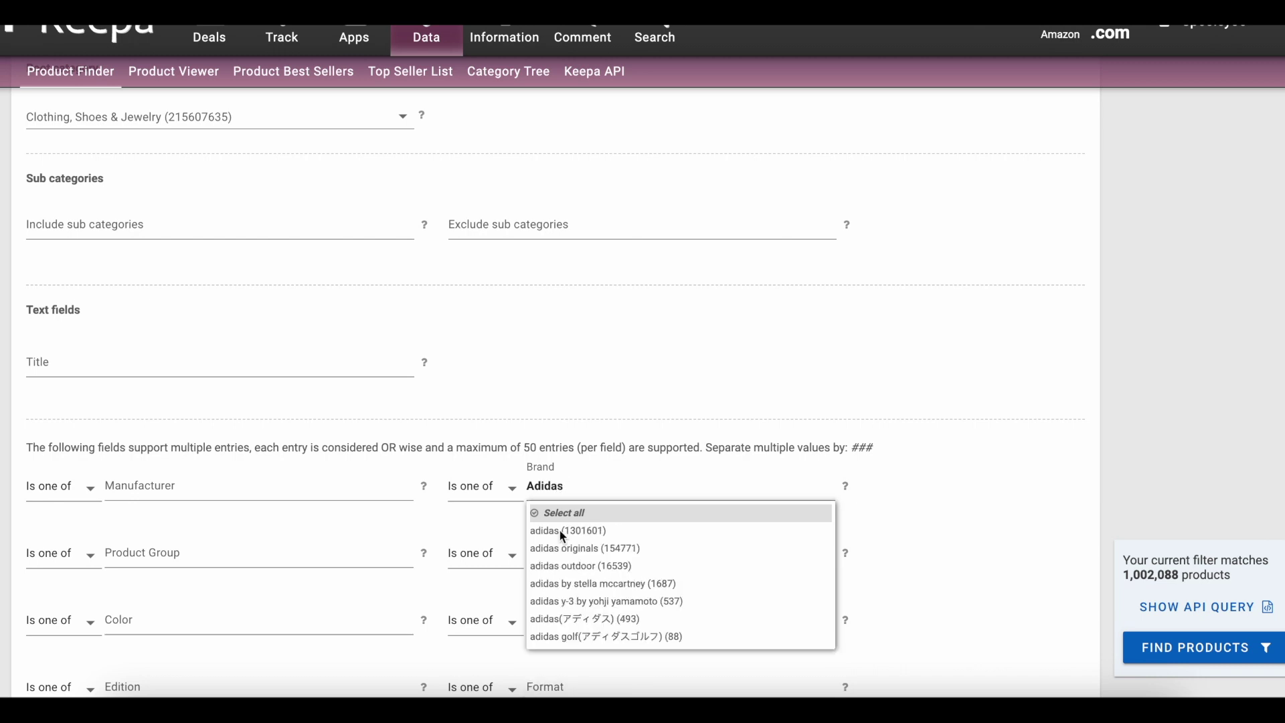
key(Down)
key(Return)
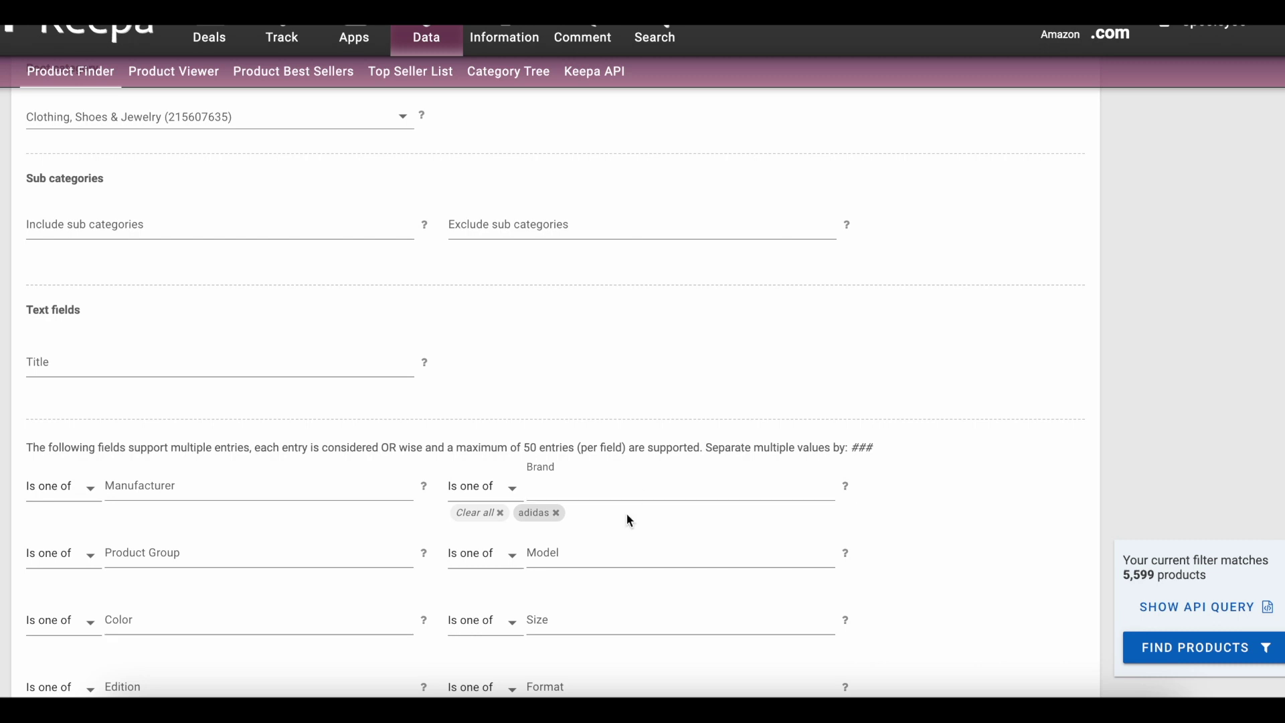
click(575, 487)
text(N)
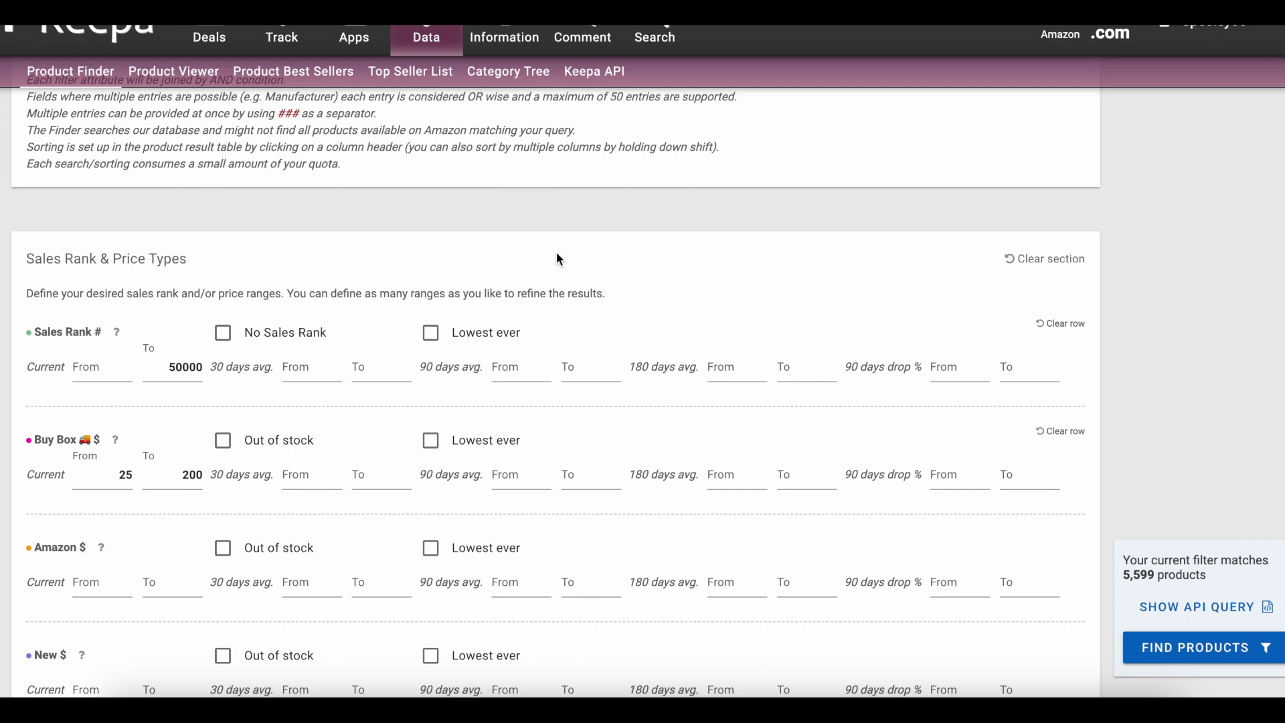
Run the product search with the current filter and look over the first results
click(1195, 647)
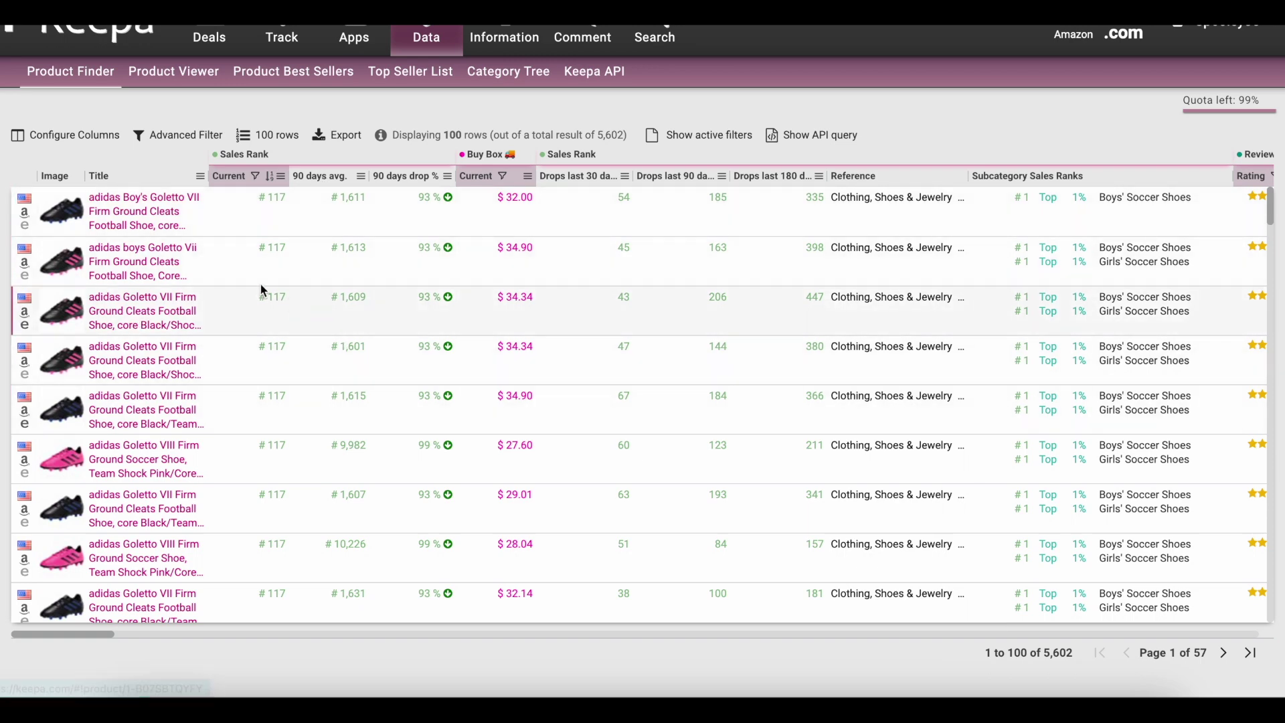
scroll(93, 230, down, 1)
scroll(120, 280, up, 1)
mouse_move(43, 225)
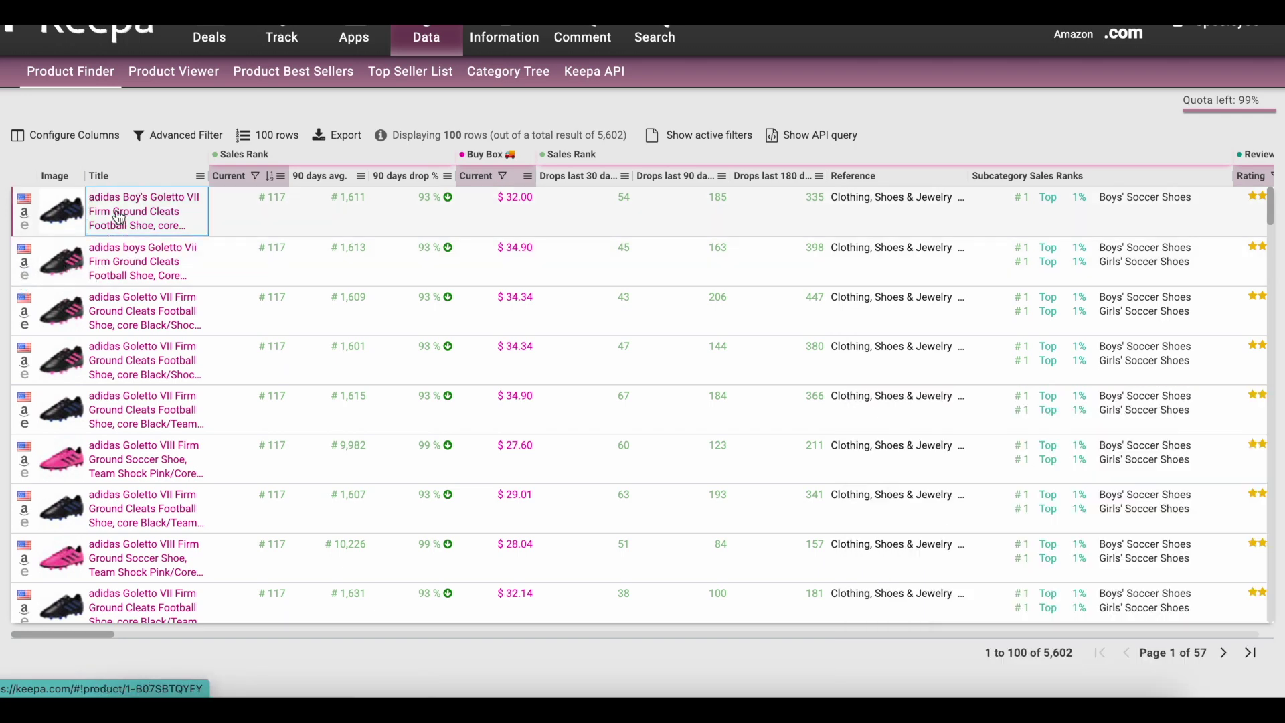
Examine the first result's Amazon price history and its variations, and close the product details
click(141, 213)
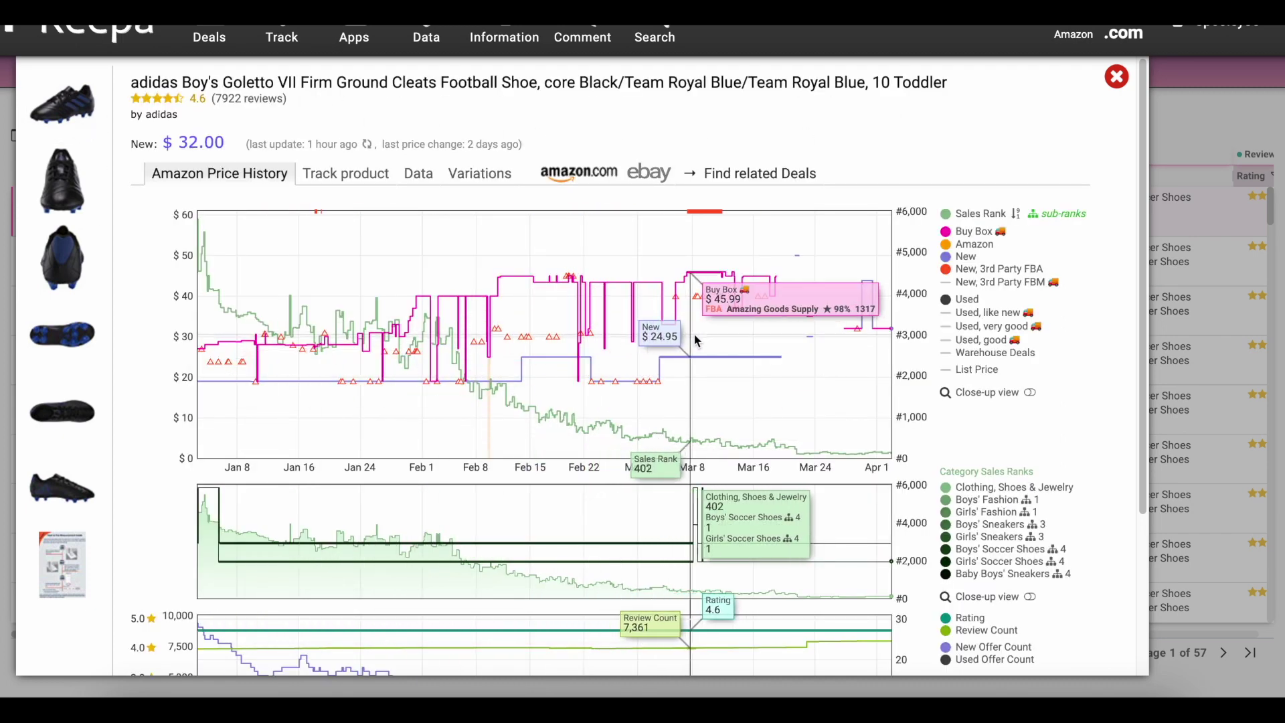
click(480, 175)
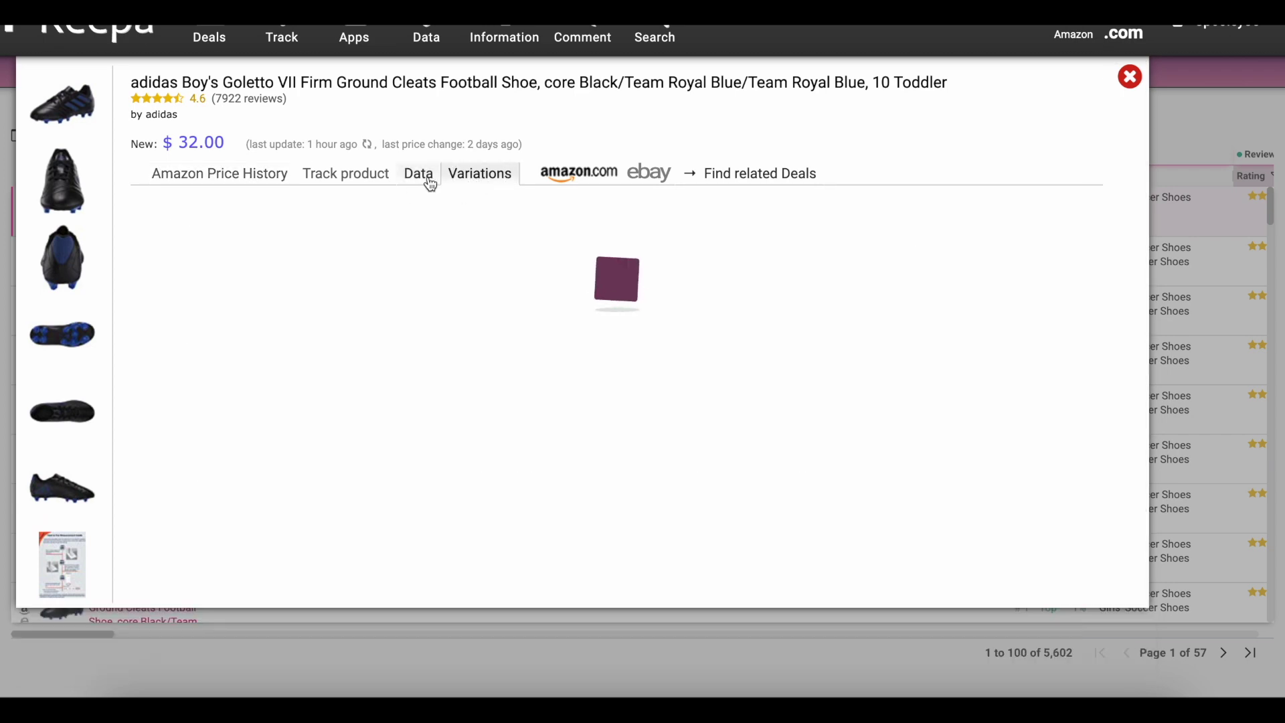
mouse_move(70, 85)
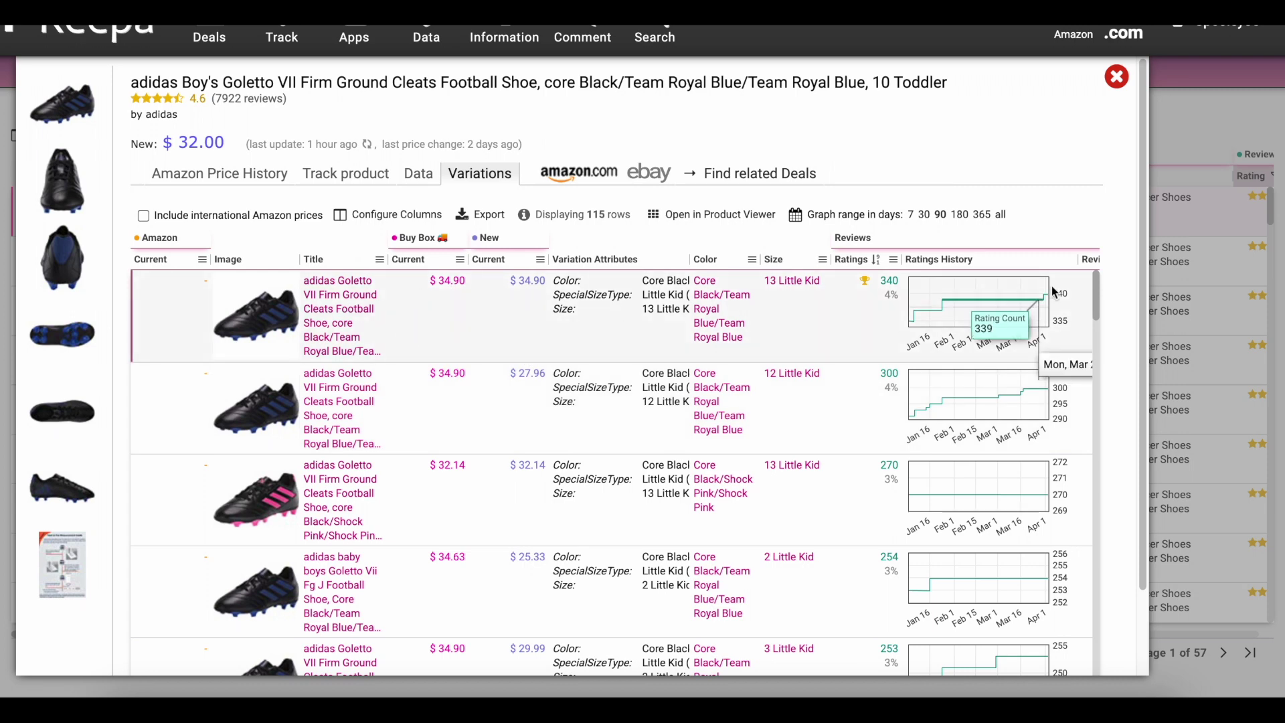
click(1116, 76)
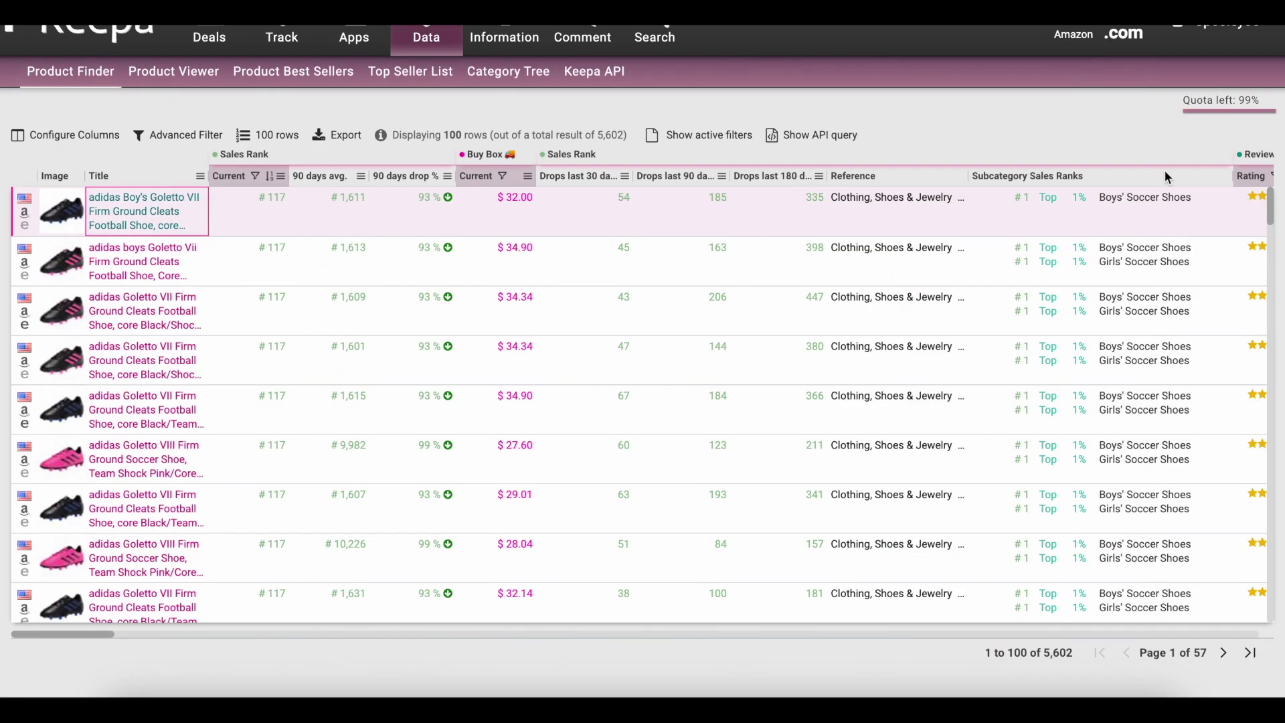
Check the second result's price history, close it, and browse further down the product results
click(130, 266)
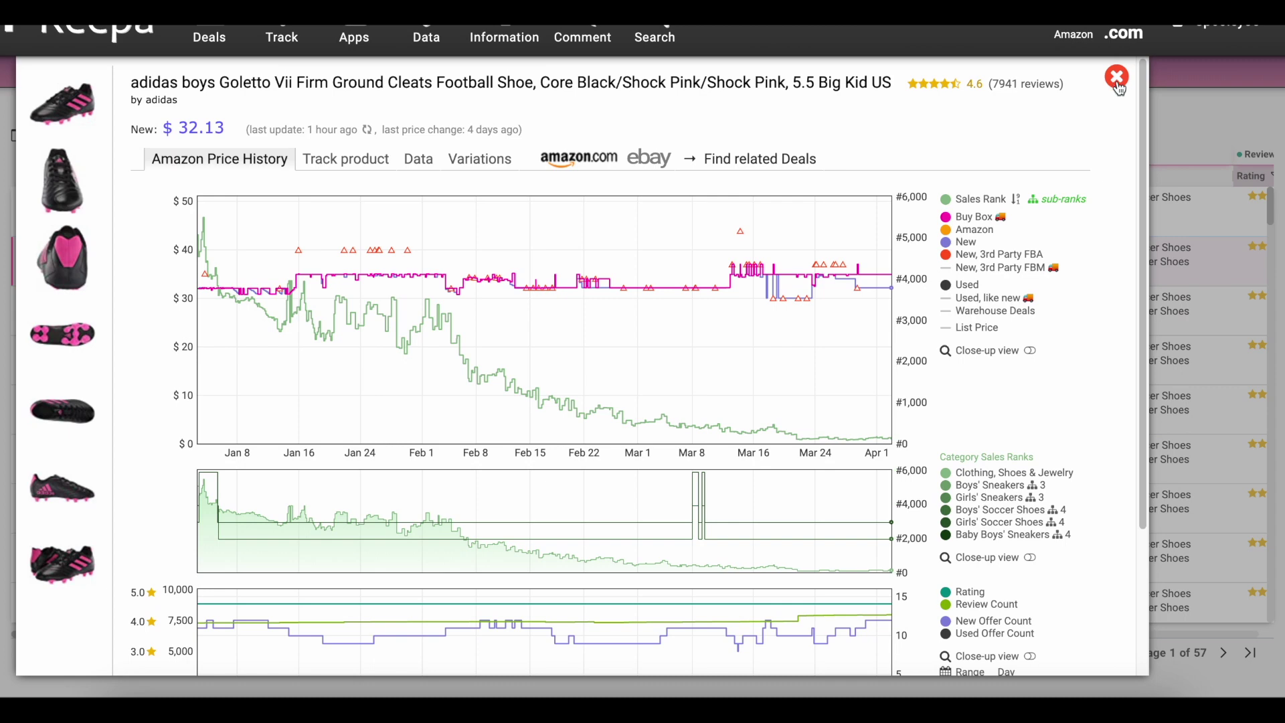
click(1117, 79)
scroll(161, 315, down, 3)
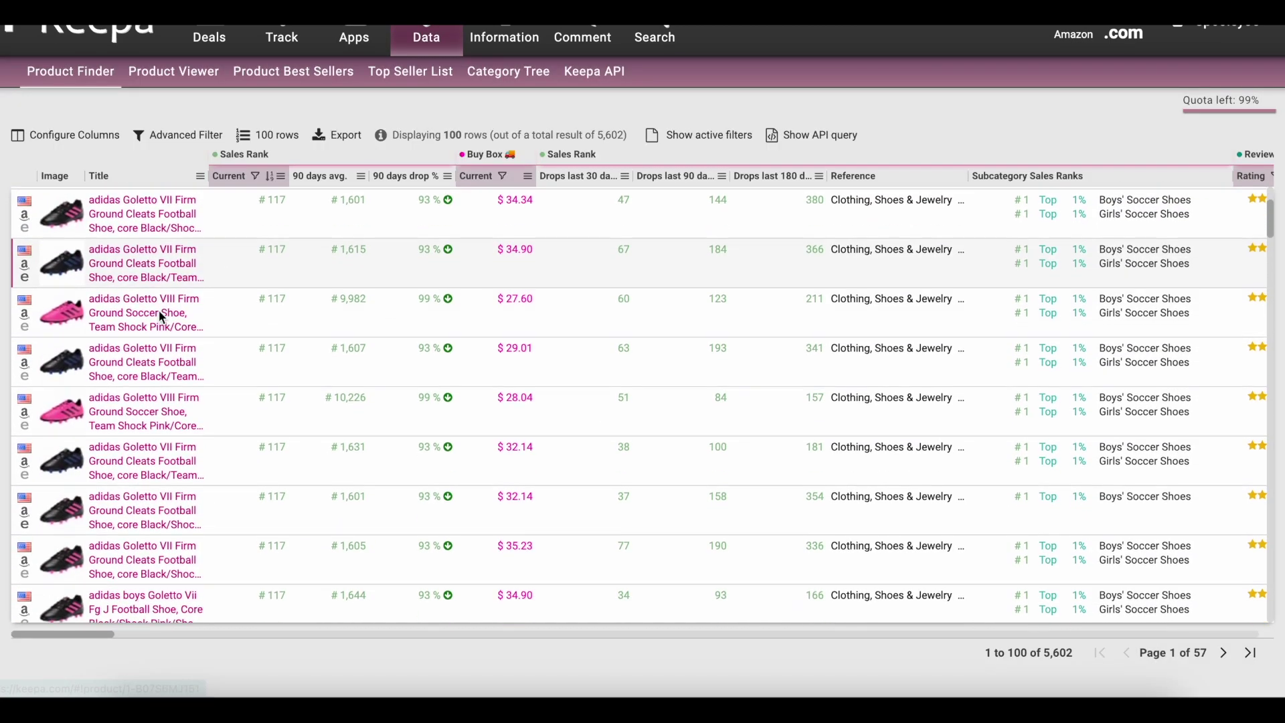
scroll(166, 328, down, 5)
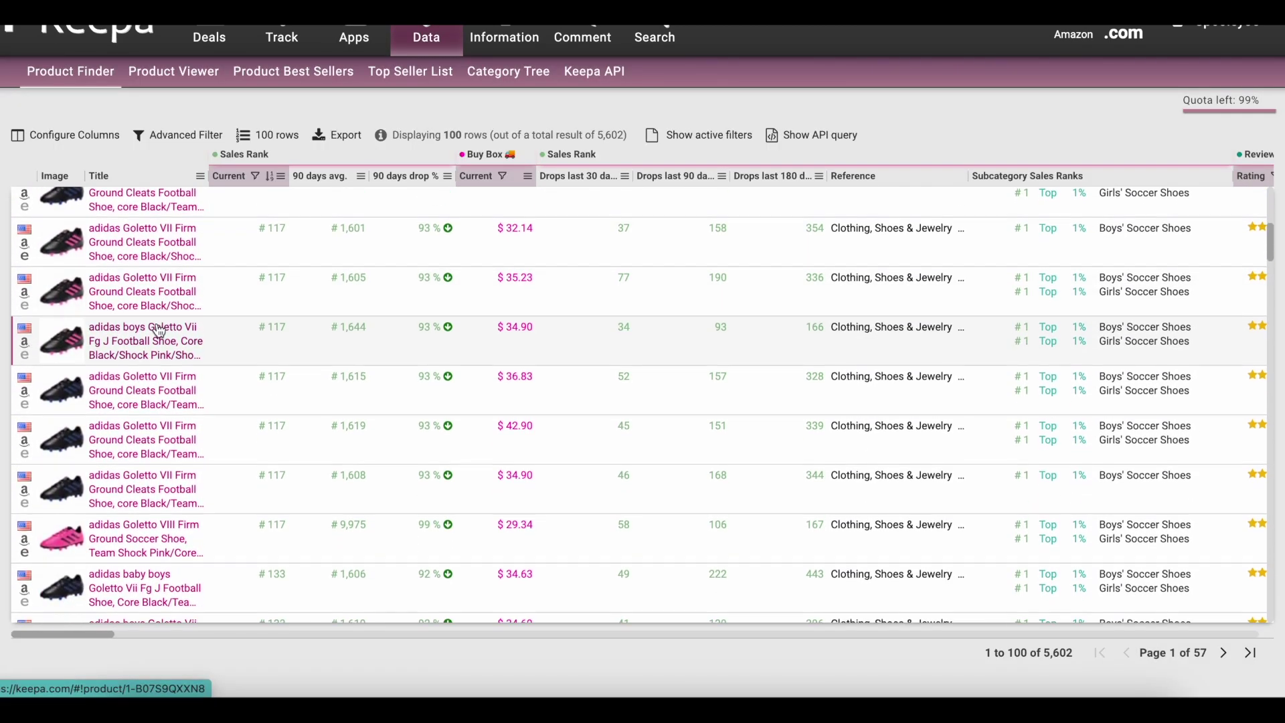
scroll(160, 330, down, 10)
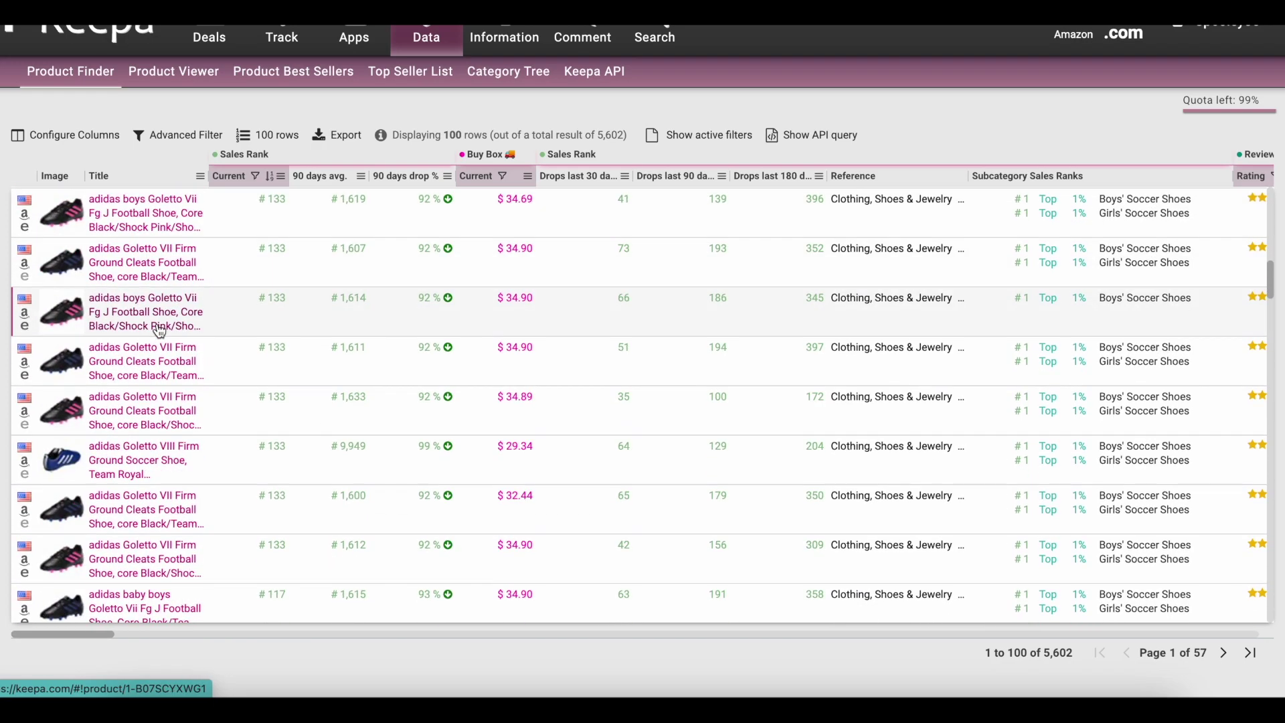